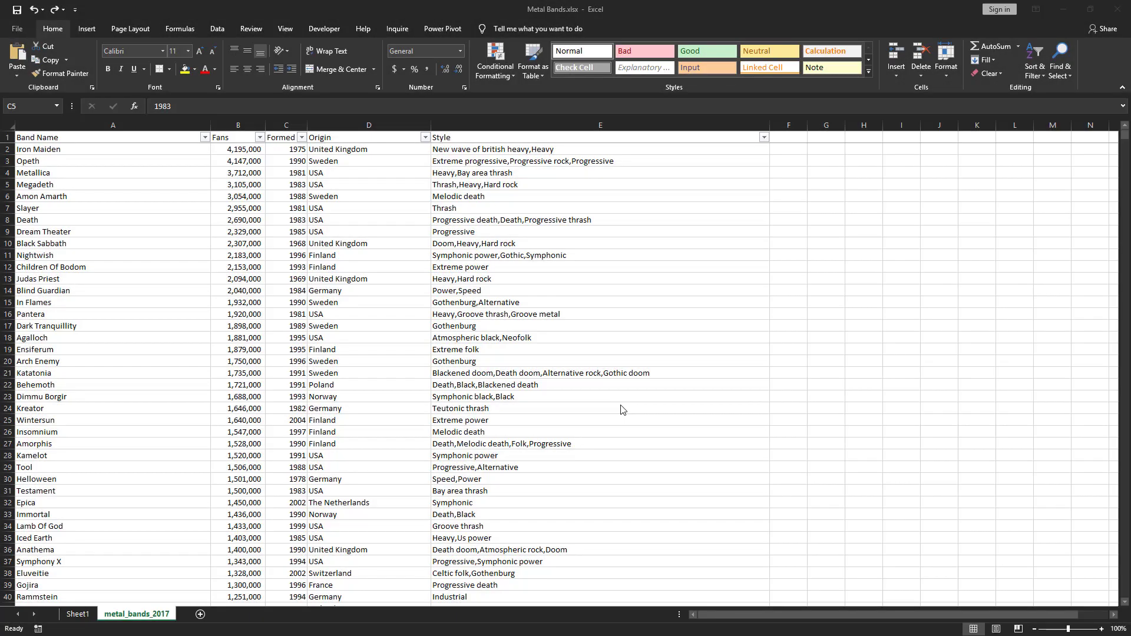
# Examine the Band Name, Fans, Formed, Origin and Style columns of the metal_bands_2017 data.
pyautogui.click(140, 122)
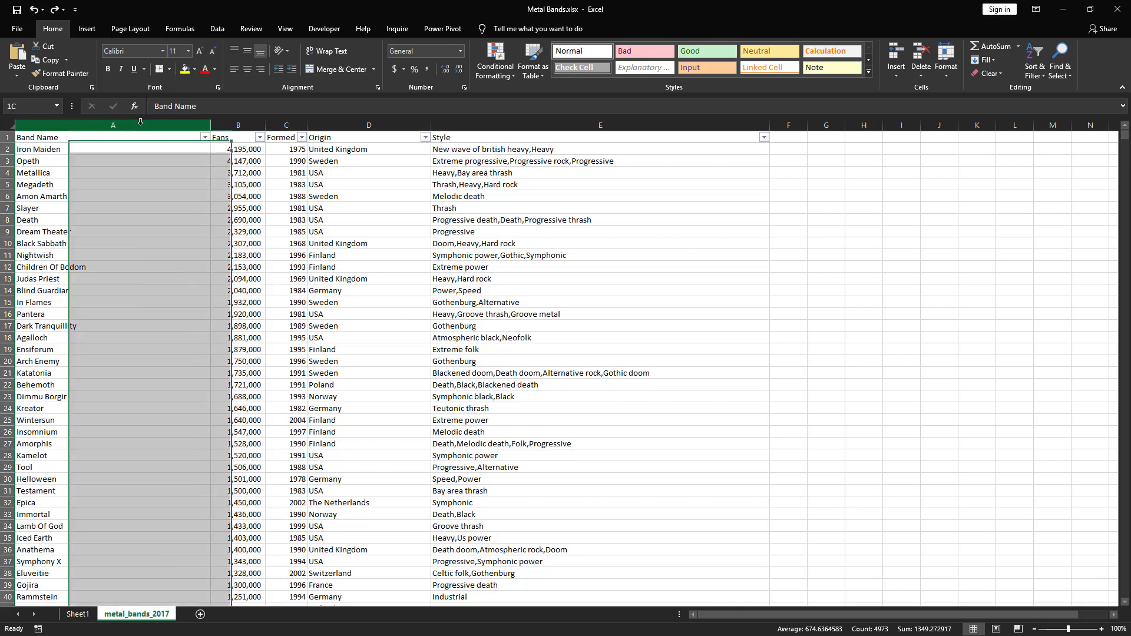
pyautogui.click(235, 127)
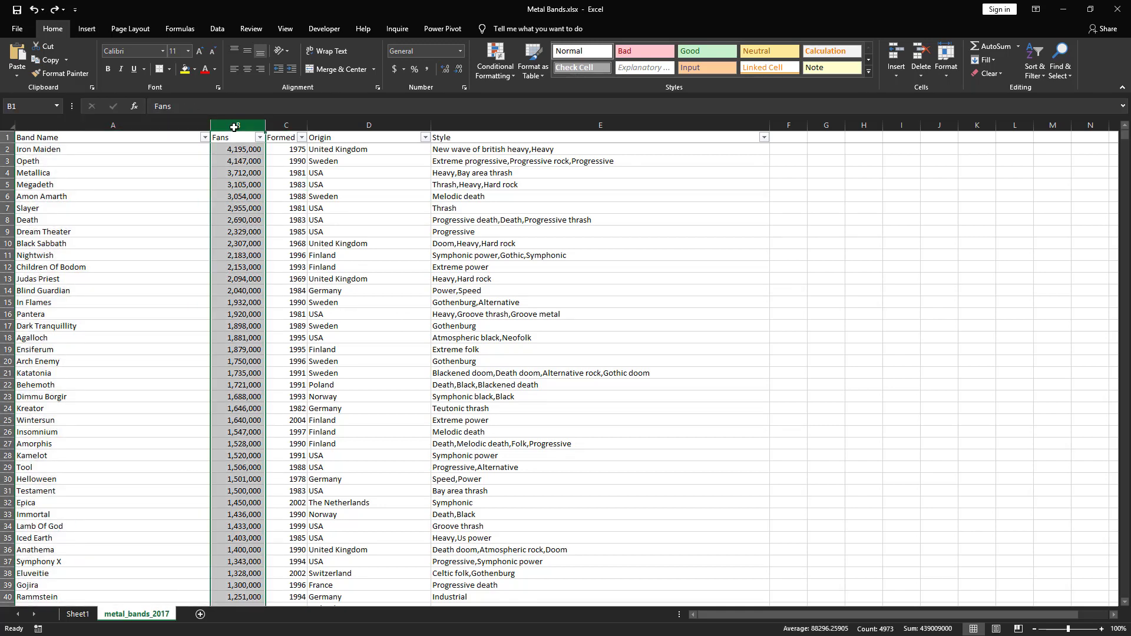
pyautogui.click(281, 125)
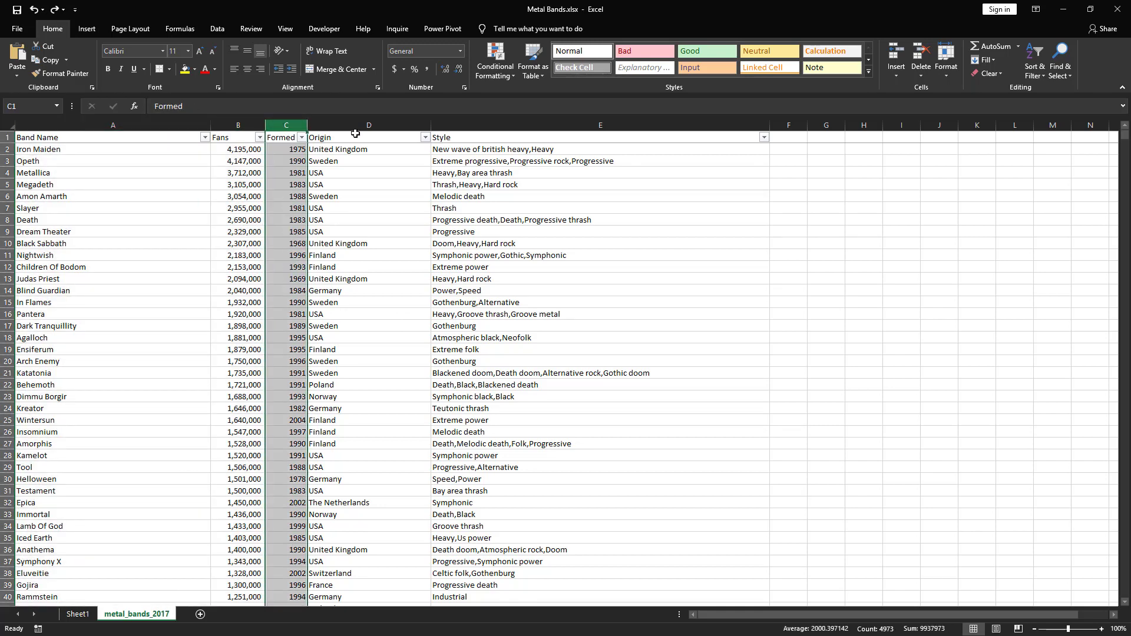
pyautogui.click(383, 123)
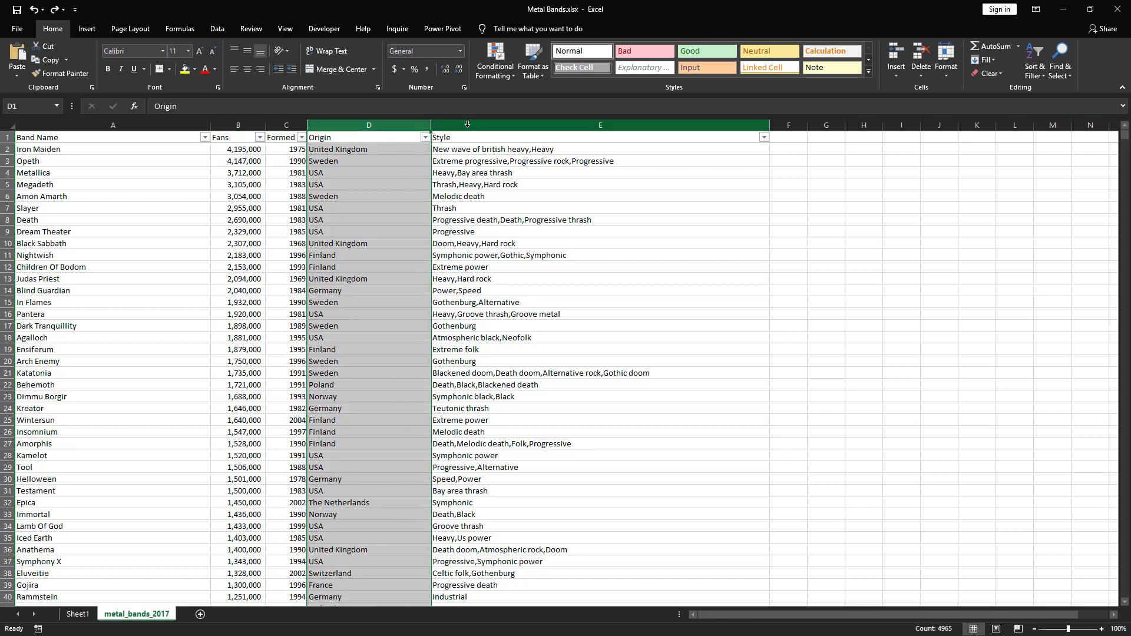
pyautogui.click(467, 125)
pyautogui.click(357, 218)
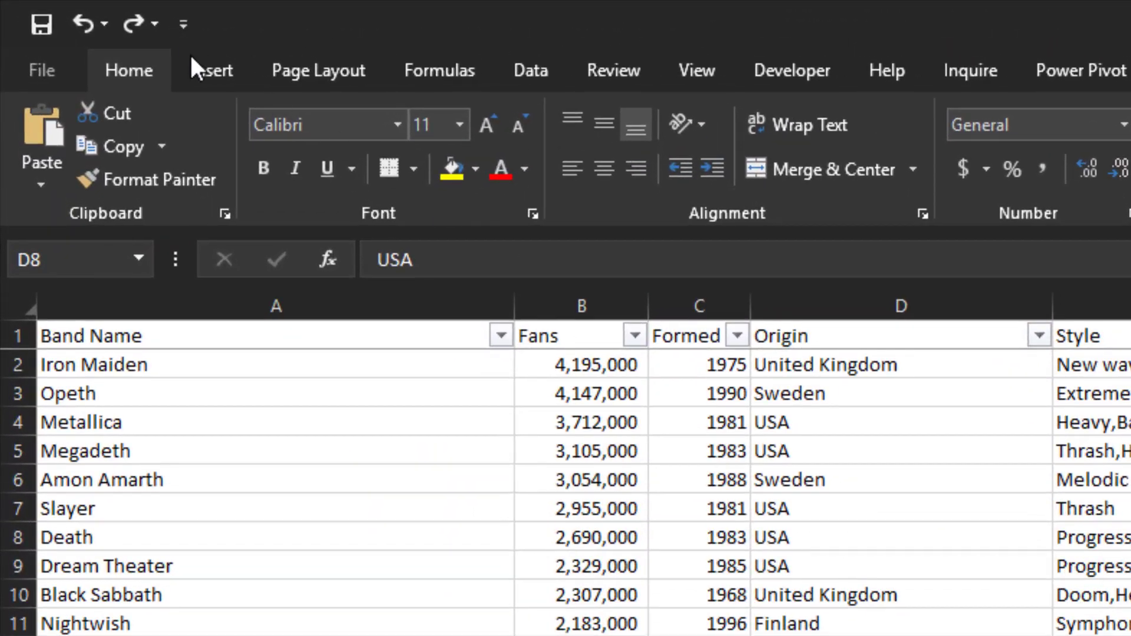
# Start a new PivotTable and set its source range to the entire columns A to E of metal_bands_2017.
pyautogui.click(208, 57)
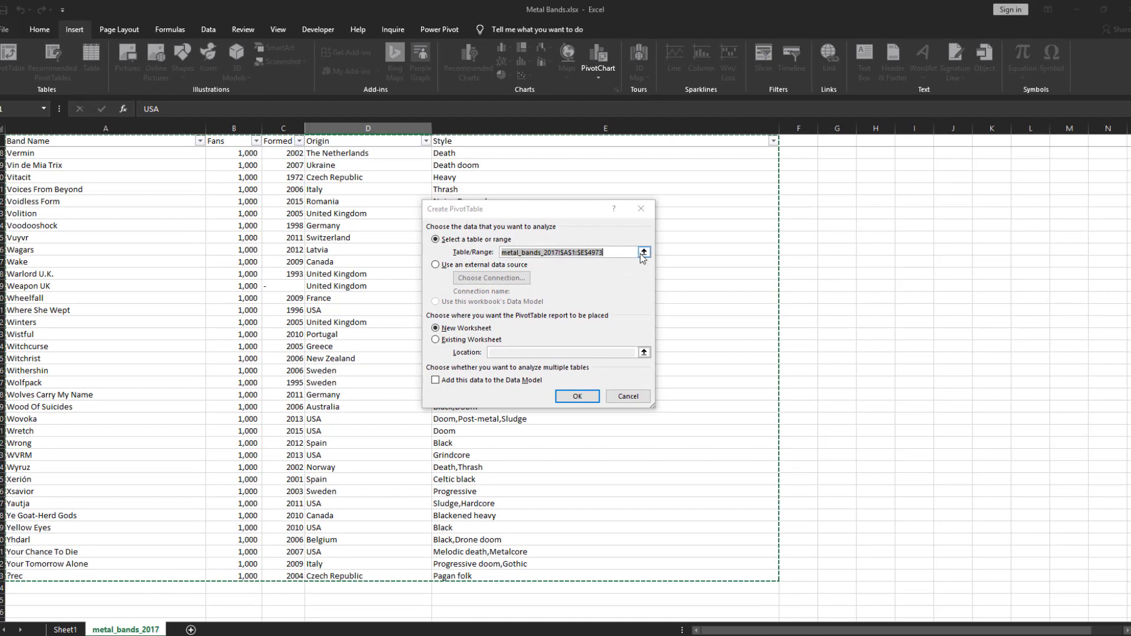
pyautogui.click(643, 252)
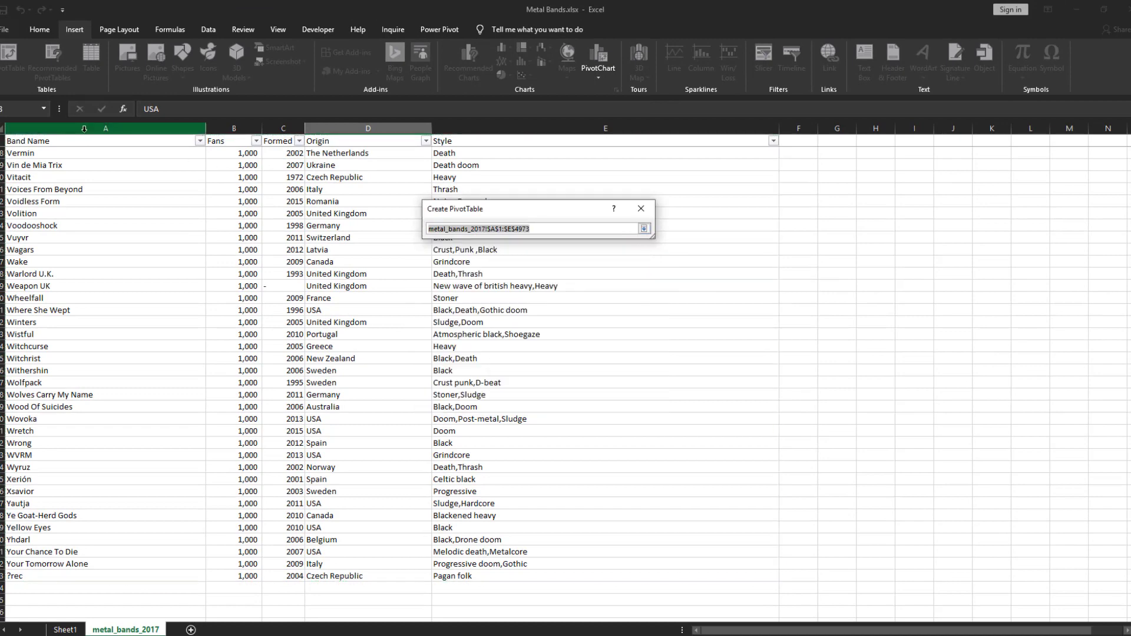
pyautogui.moveTo(84, 128); pyautogui.dragTo(628, 138)
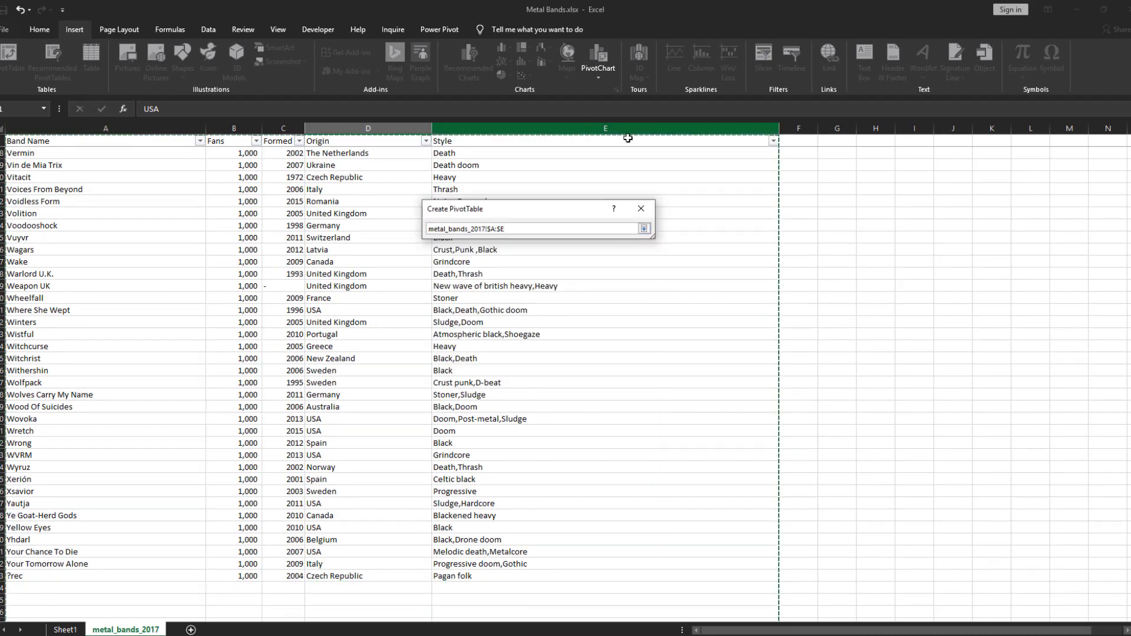
pyautogui.click(644, 229)
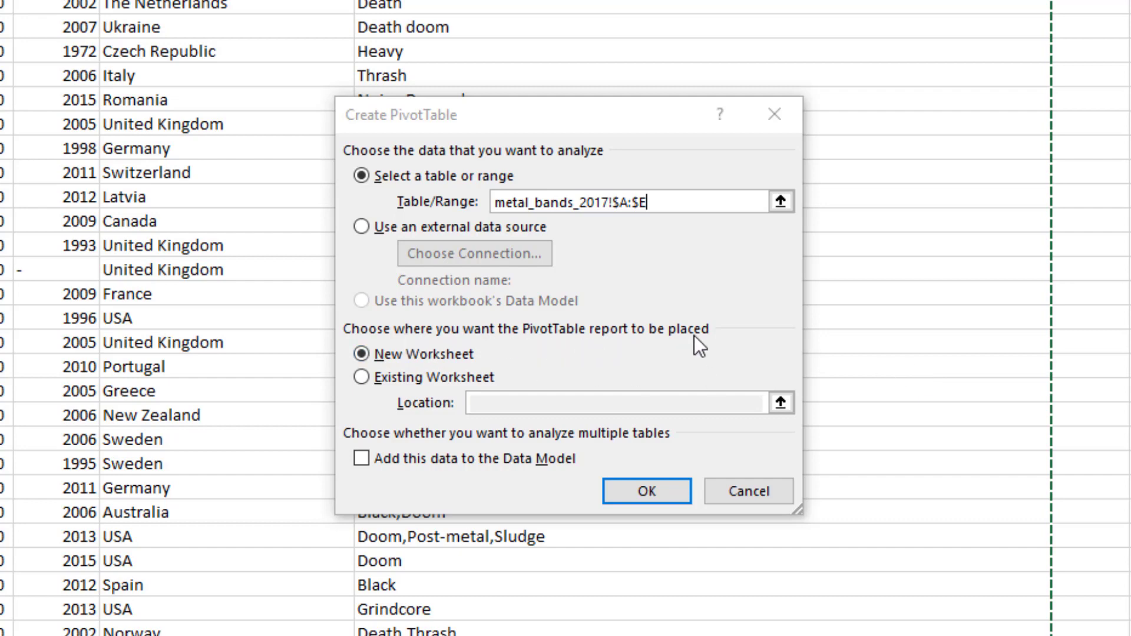
# Set the PivotTable's location to cell O17 on the existing worksheet Sheet1 and create it.
pyautogui.click(361, 378)
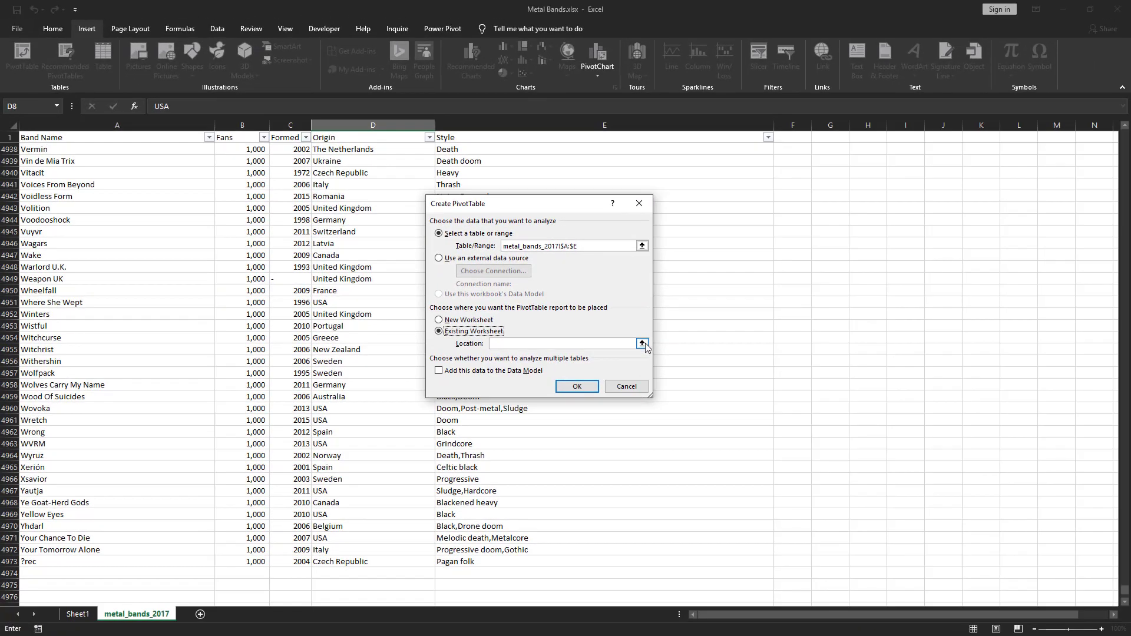
pyautogui.click(650, 347)
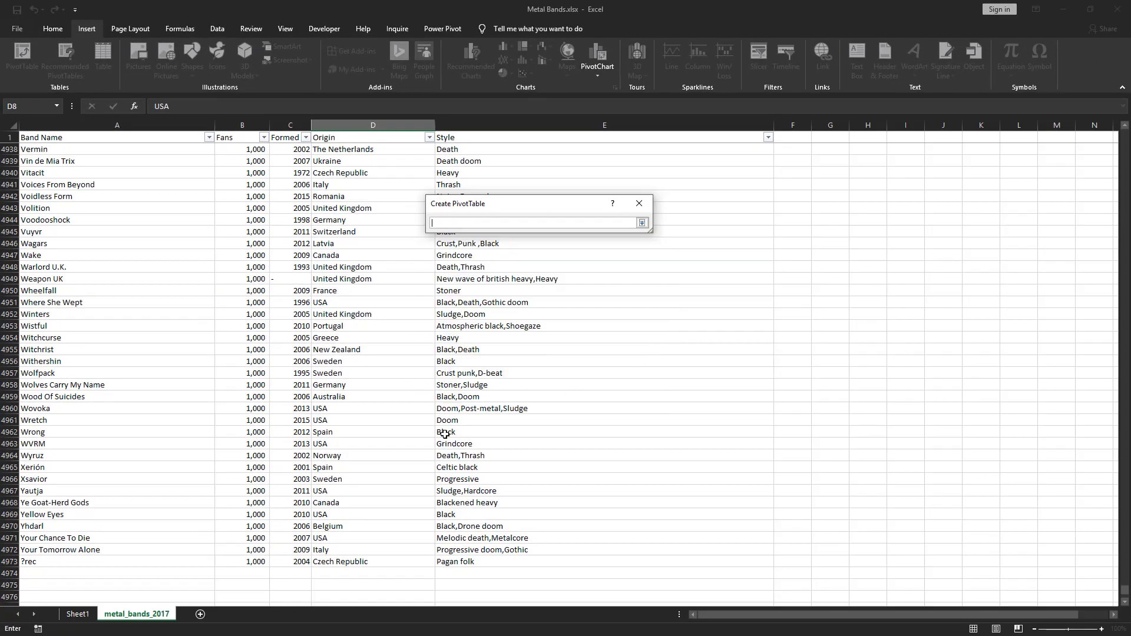
pyautogui.click(78, 616)
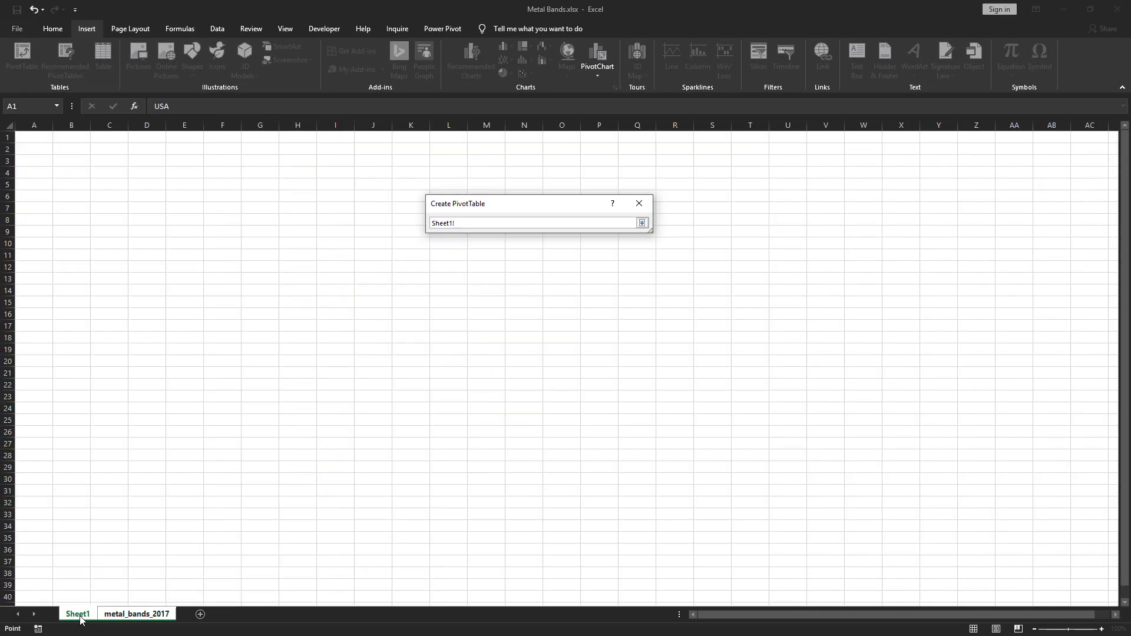
pyautogui.click(570, 323)
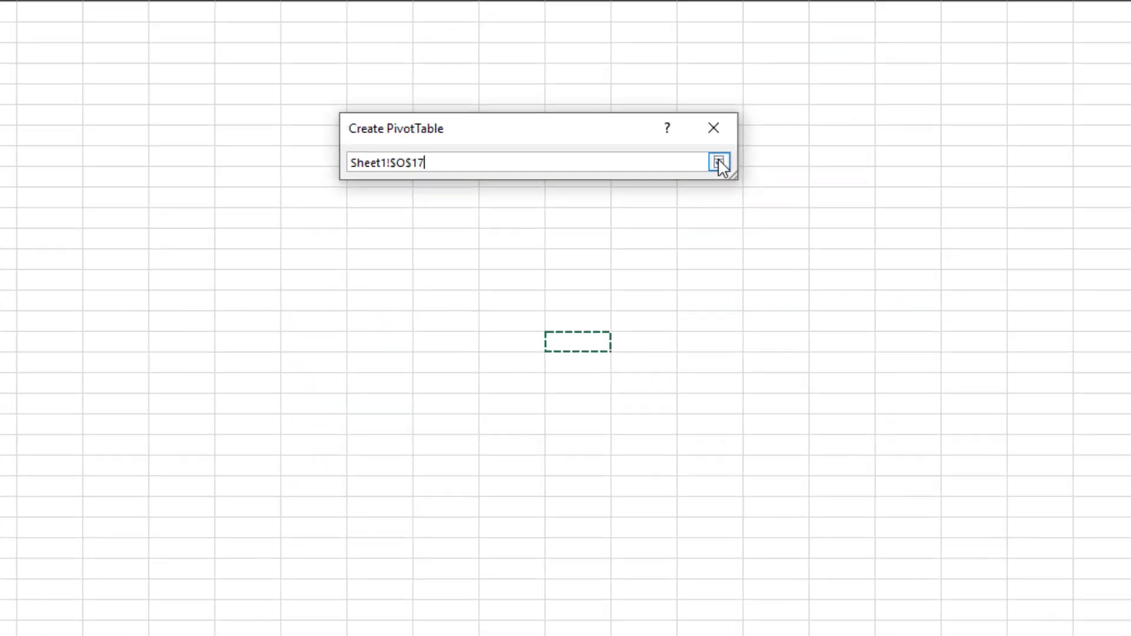
pyautogui.click(642, 223)
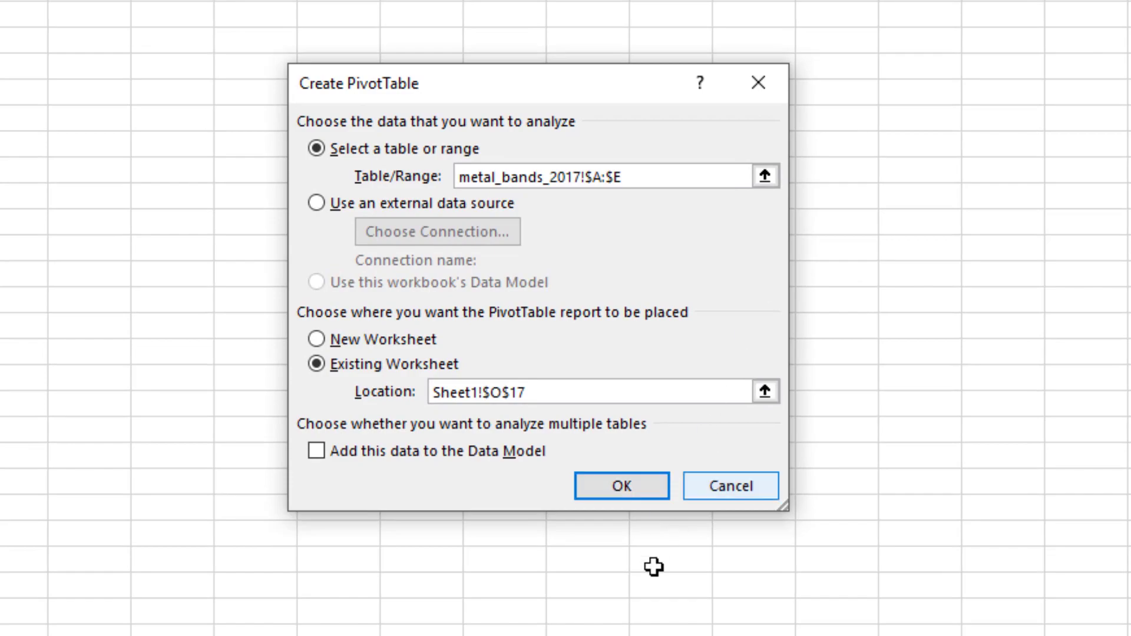
pyautogui.click(642, 486)
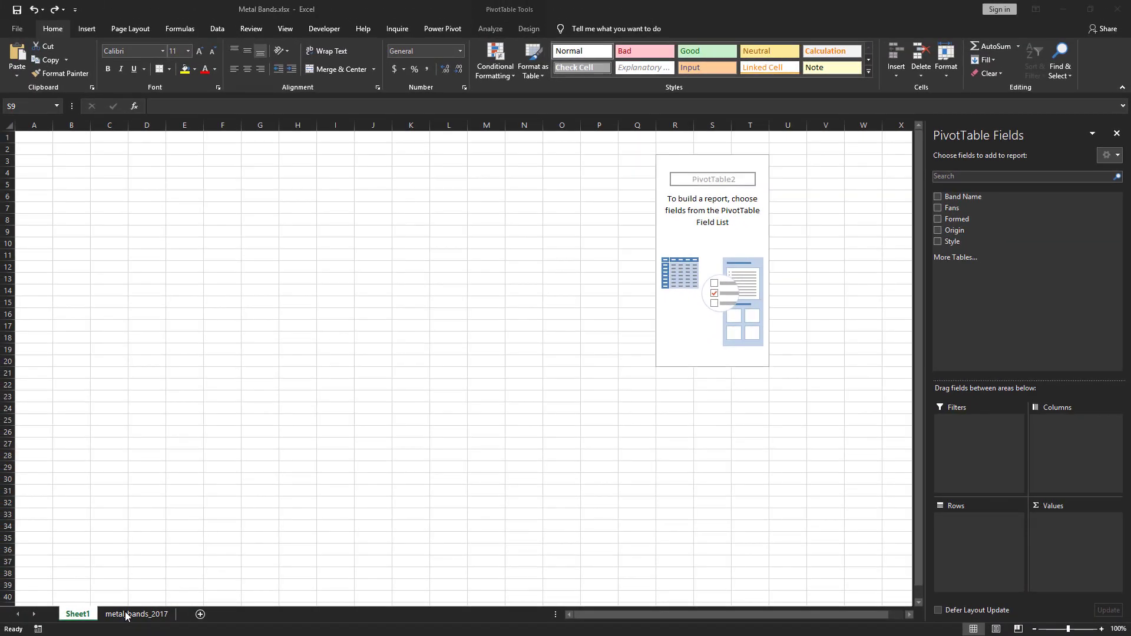
# Build the PivotTable on Sheet1 with Origin as the rows and the count of Band Name as the values.
pyautogui.click(126, 616)
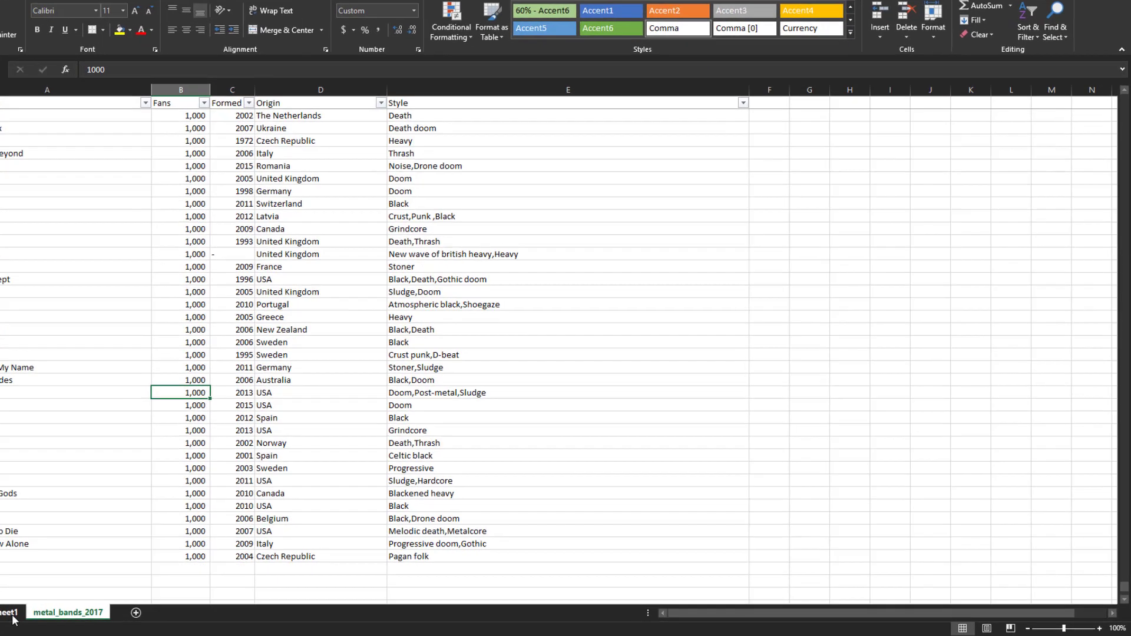
pyautogui.click(77, 613)
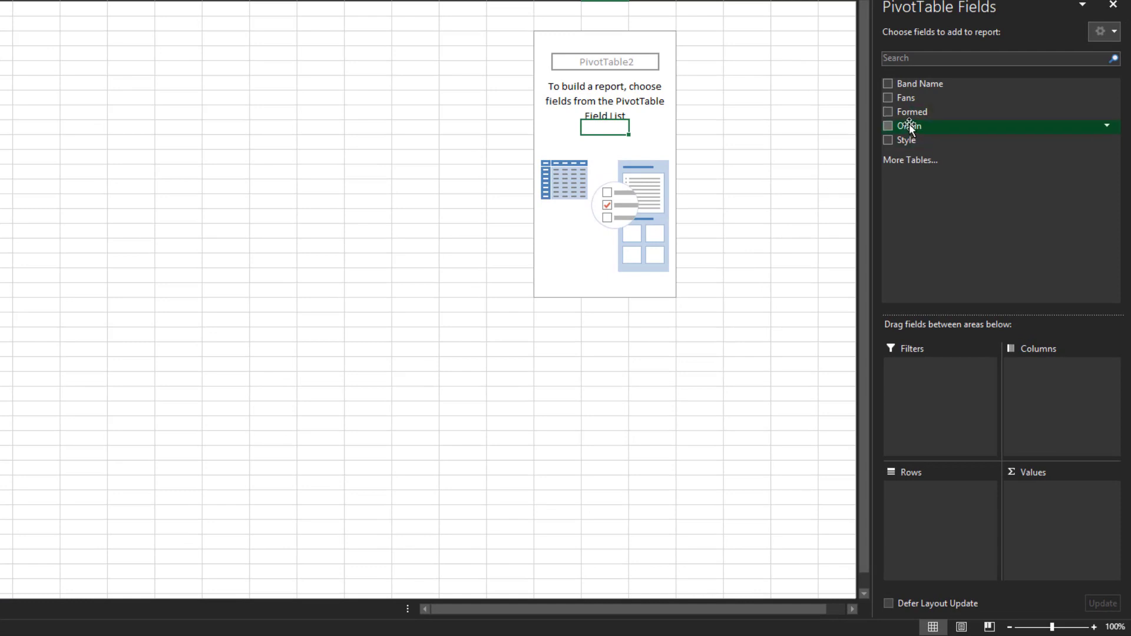
pyautogui.moveTo(909, 127); pyautogui.dragTo(953, 516)
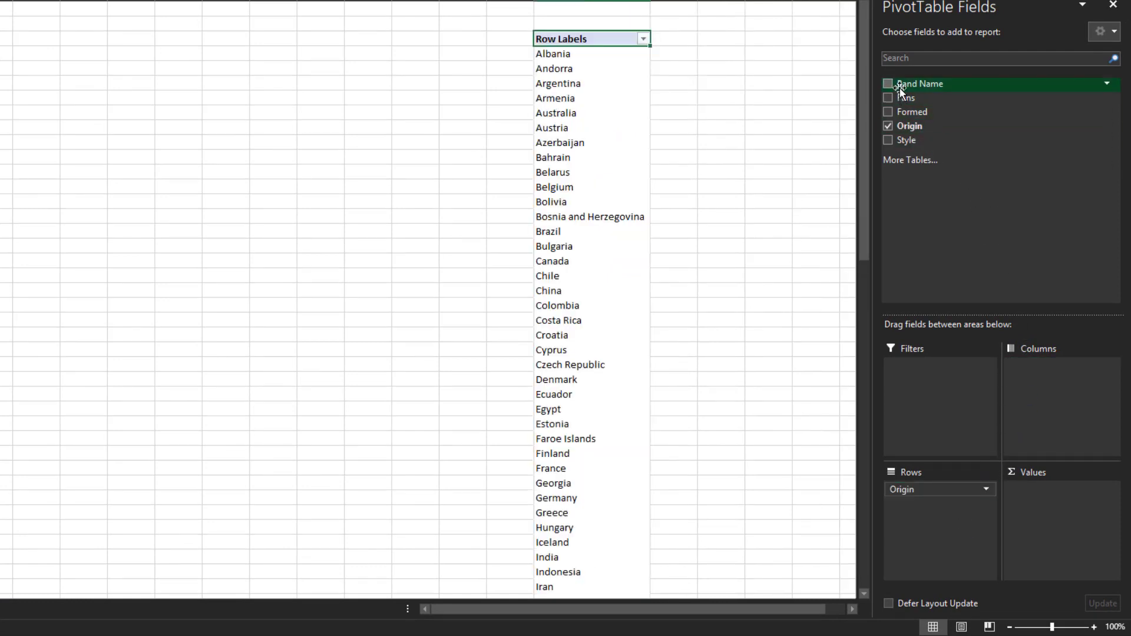
pyautogui.moveTo(1086, 251); pyautogui.dragTo(1079, 514)
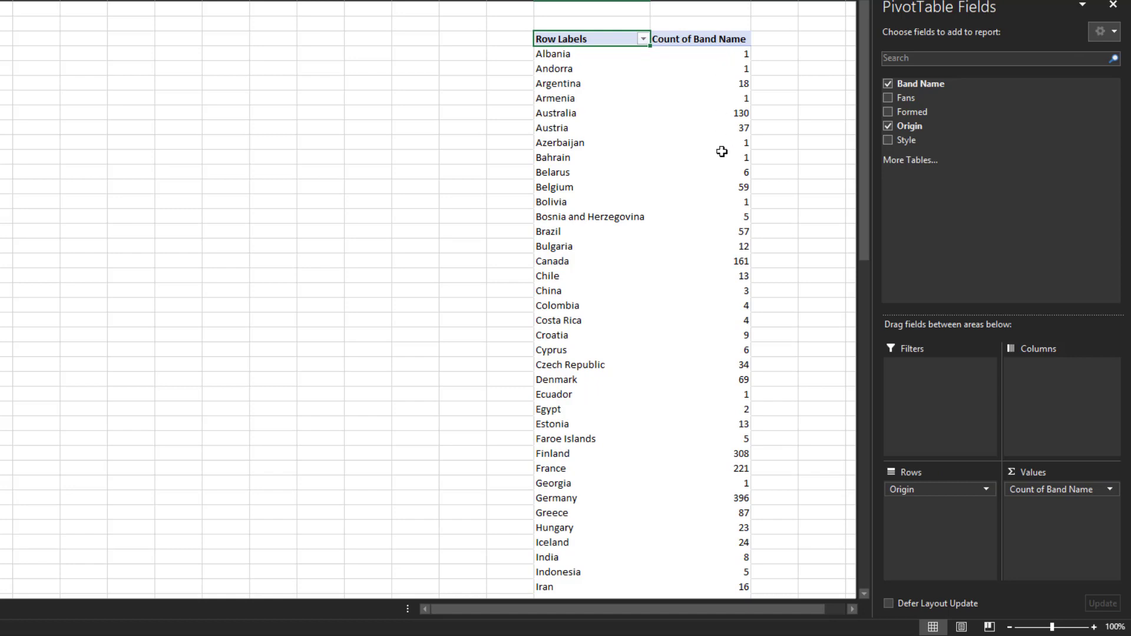
# Sort the PivotTable's countries by count of Band Name from largest to smallest.
pyautogui.moveTo(718, 141)
pyautogui.moveTo(714, 114)
pyautogui.rightClick(714, 114)
pyautogui.moveTo(776, 200)
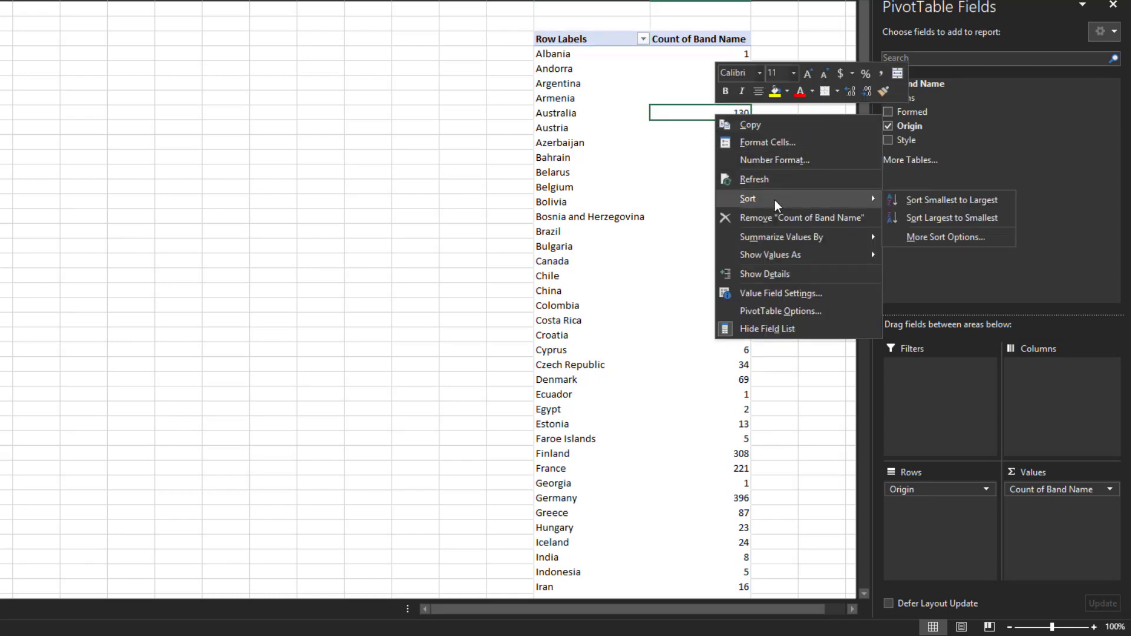
pyautogui.click(948, 219)
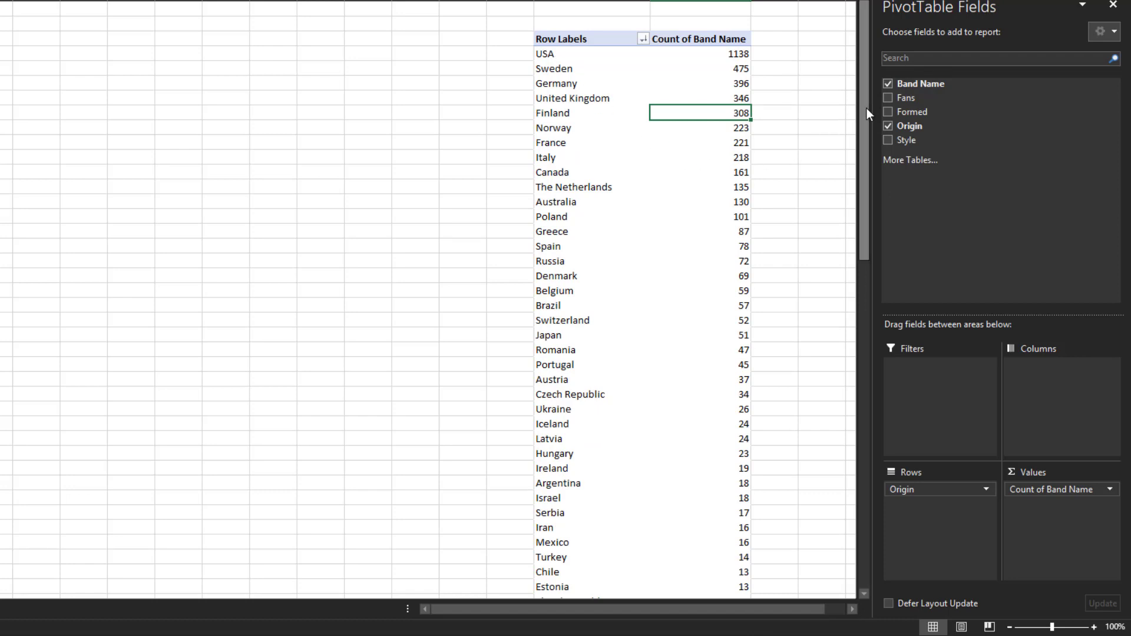
pyautogui.moveTo(866, 108); pyautogui.dragTo(850, 473)
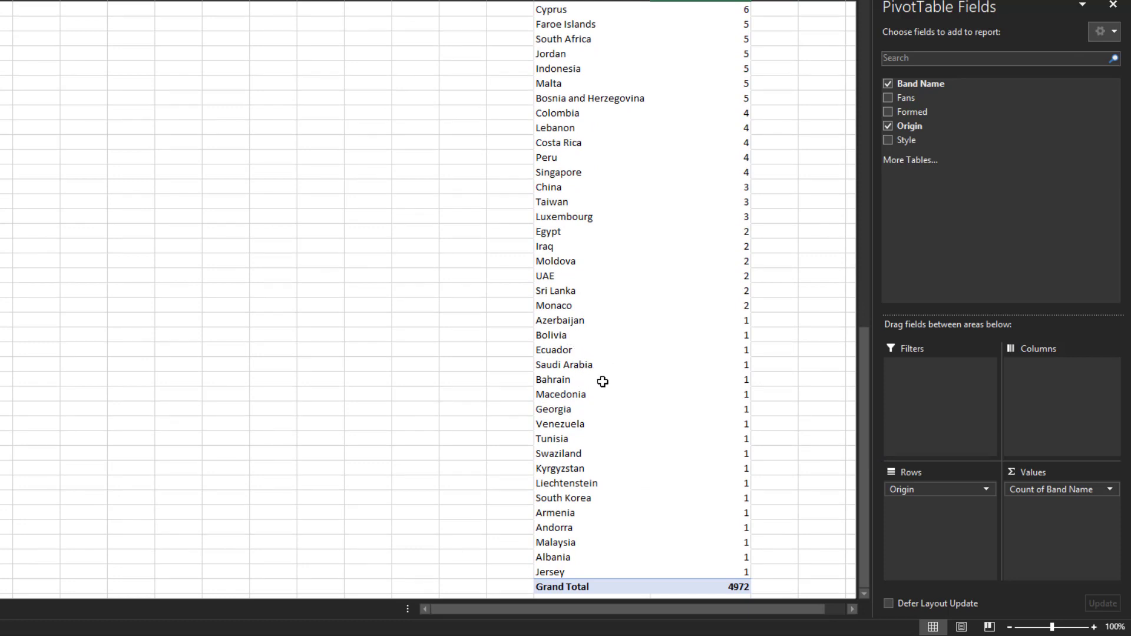
pyautogui.scroll(9, 603, 382)
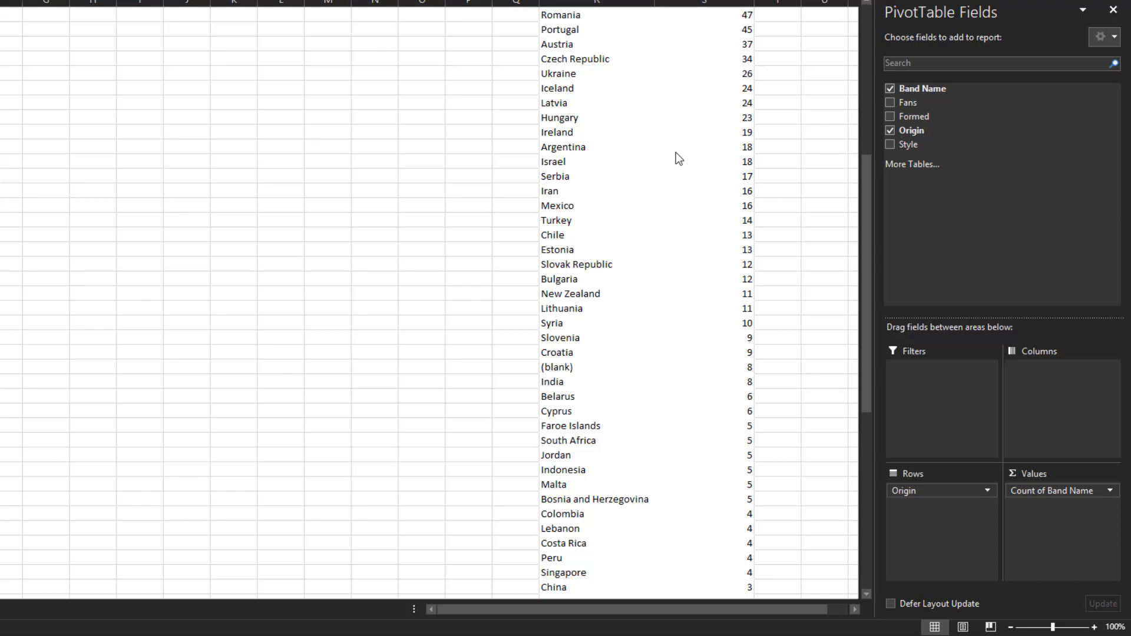
# Replace the count of Band Name in the PivotTable's values with the sum of Fans.
pyautogui.click(1059, 490)
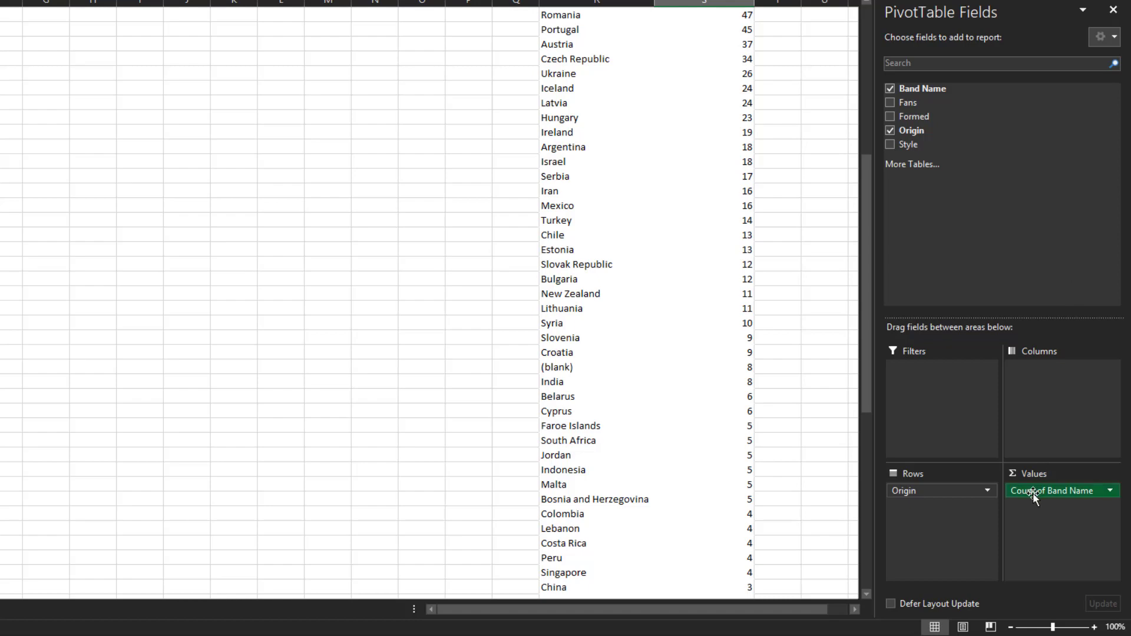
pyautogui.moveTo(1033, 493); pyautogui.dragTo(1029, 203)
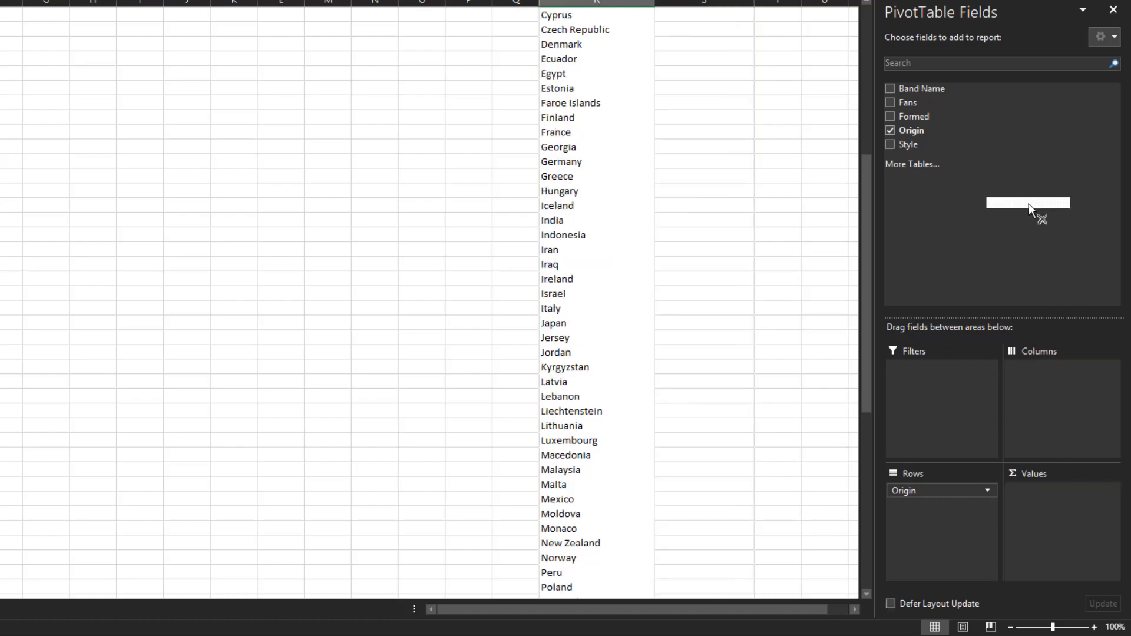
pyautogui.moveTo(907, 103); pyautogui.dragTo(1076, 500)
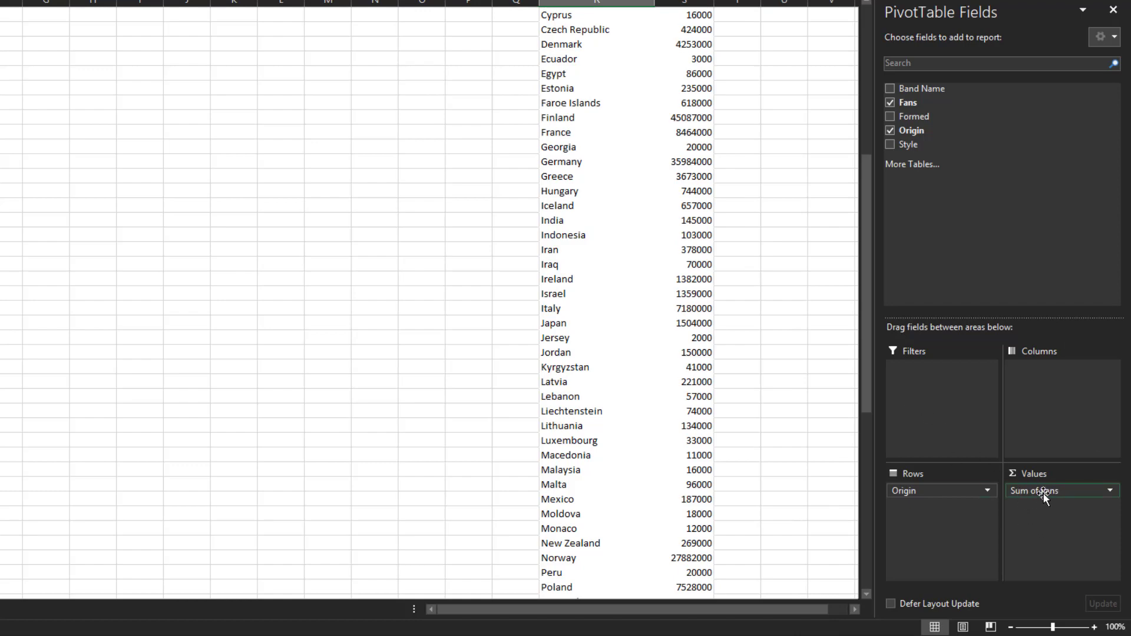
# Sort the PivotTable's countries by sum of Fans from largest to smallest.
pyautogui.moveTo(860, 317); pyautogui.dragTo(867, 140)
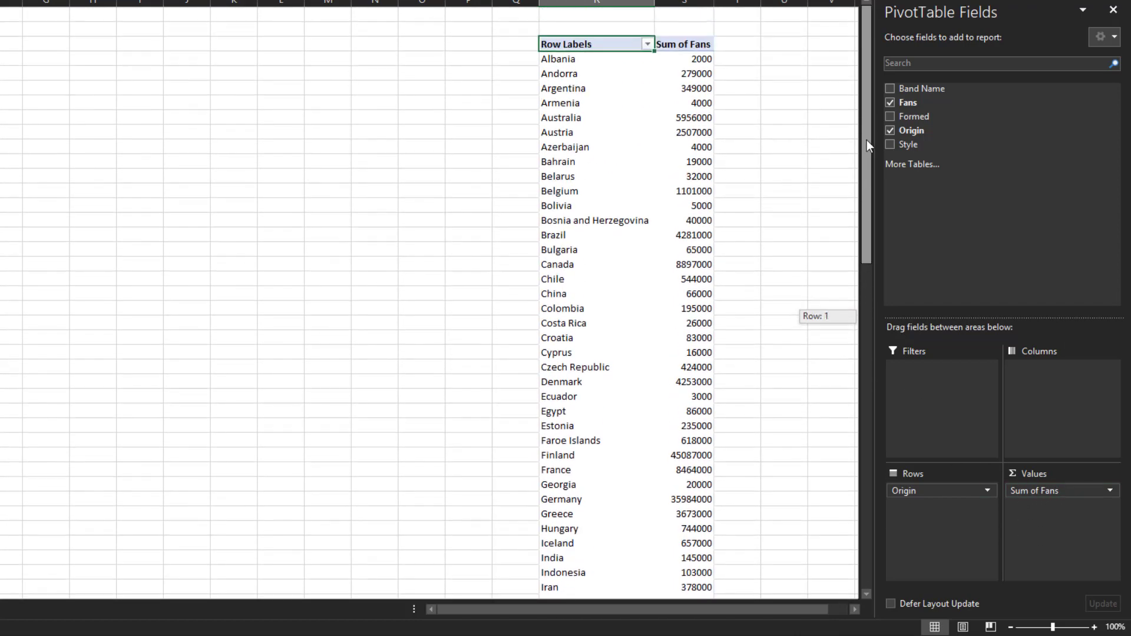
pyautogui.rightClick(672, 76)
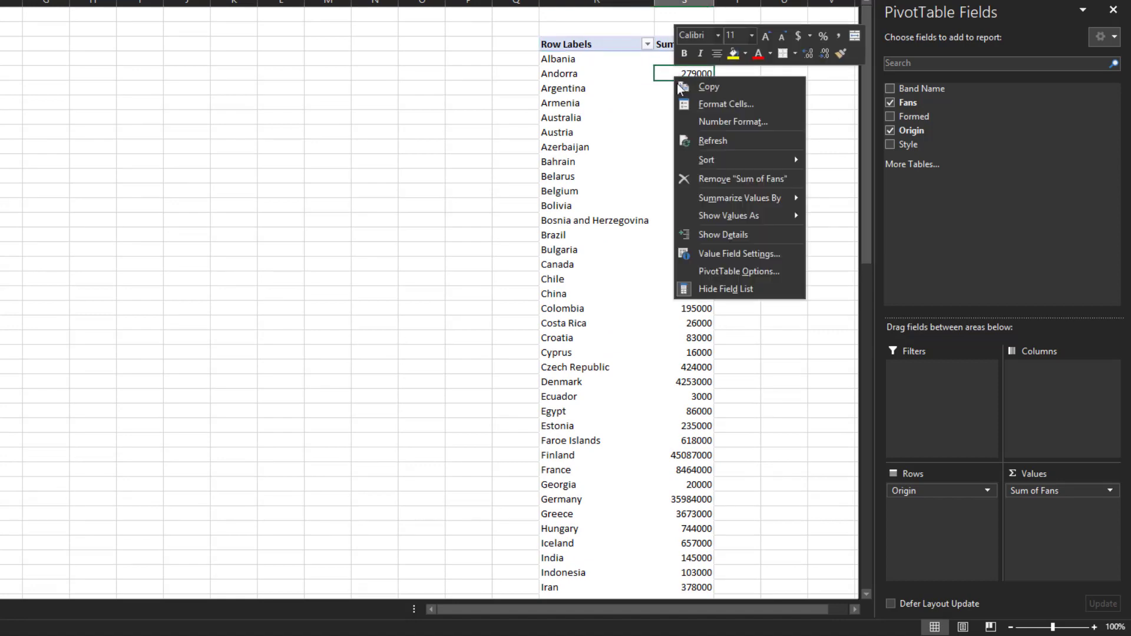
pyautogui.moveTo(722, 161)
pyautogui.click(866, 179)
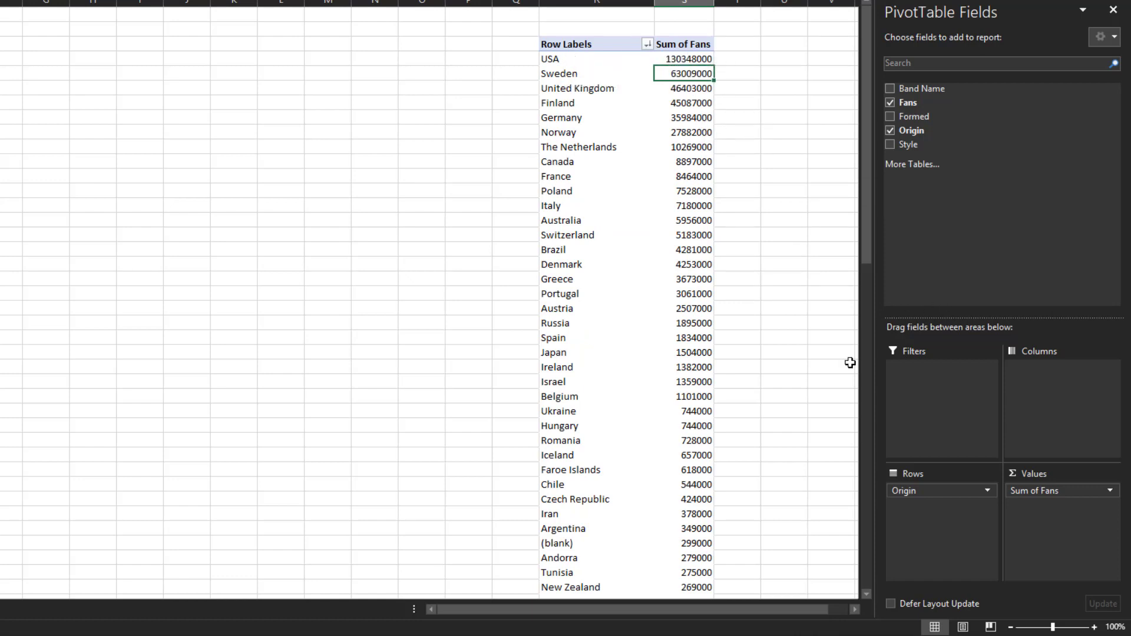
# Format the Sum of Fans values as Number with 0 decimal places and a 1000 separator.
pyautogui.click(1111, 491)
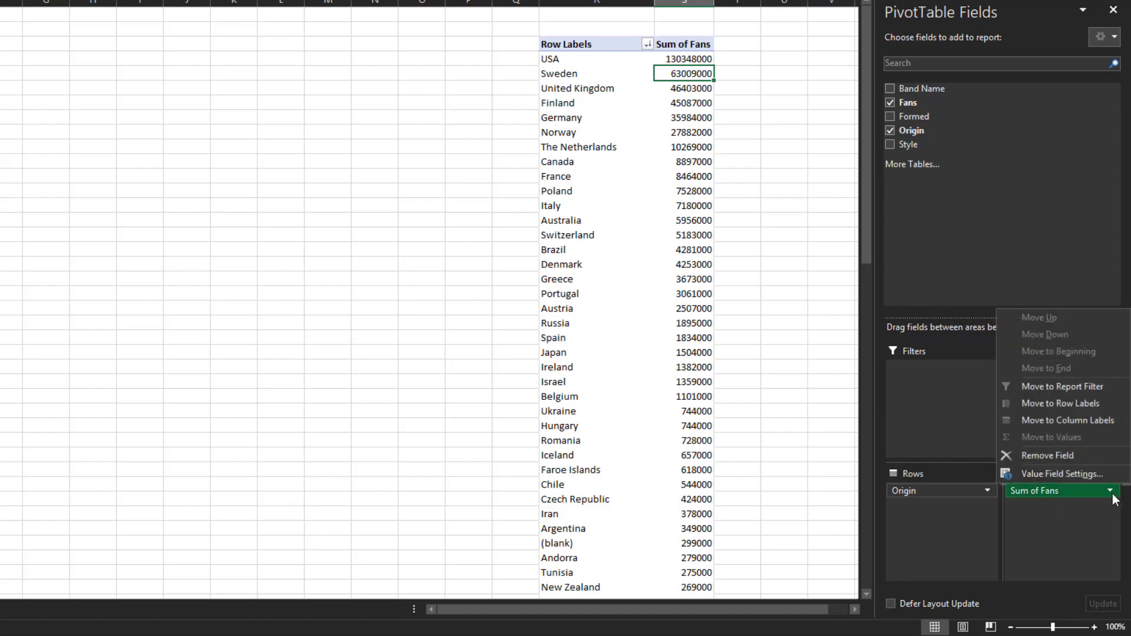
pyautogui.click(1083, 476)
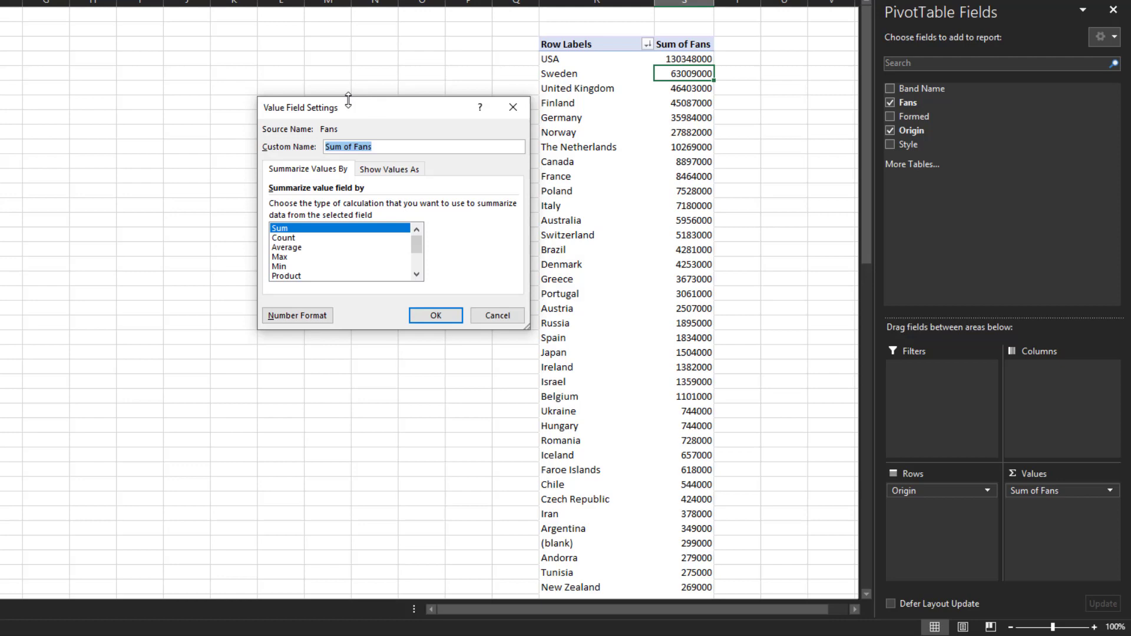
pyautogui.click(321, 316)
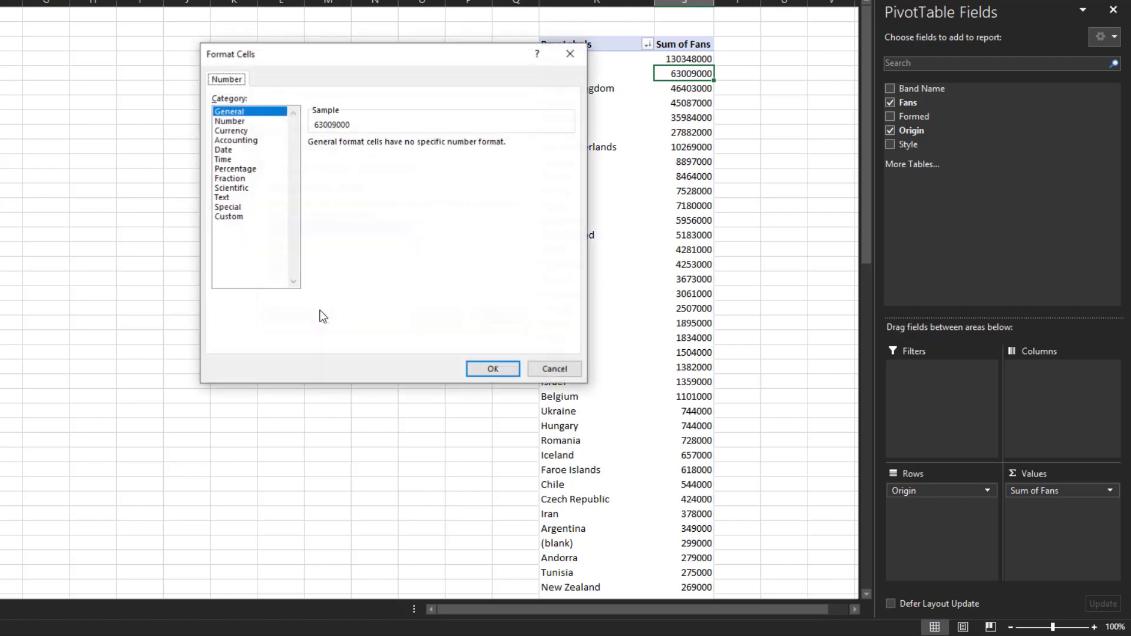
pyautogui.click(234, 121)
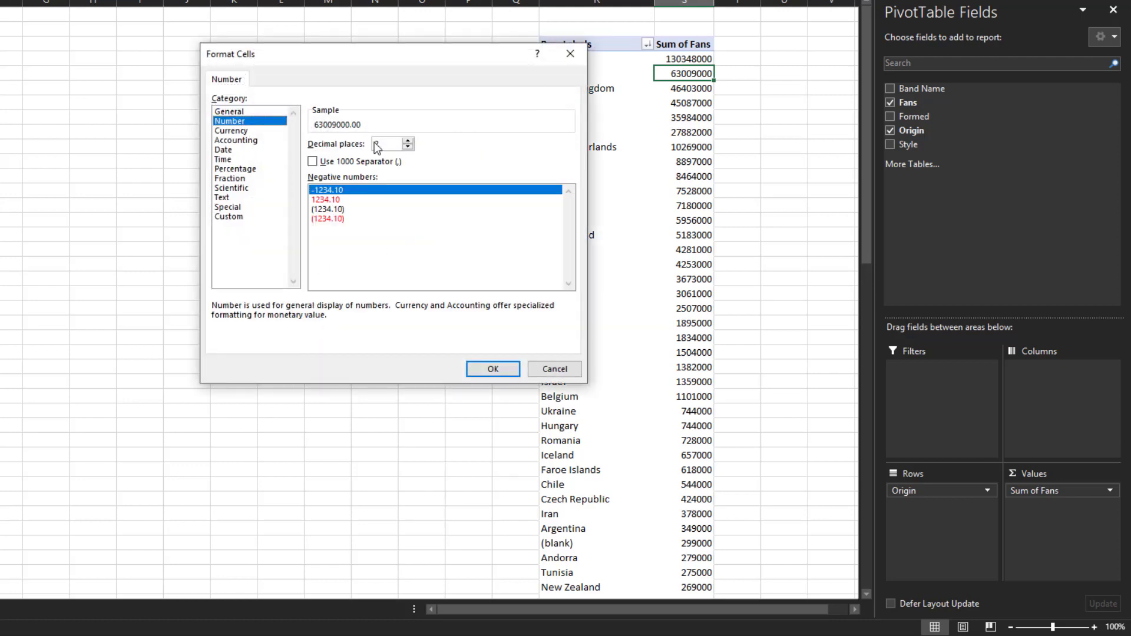
pyautogui.click(408, 146)
pyautogui.click(407, 147)
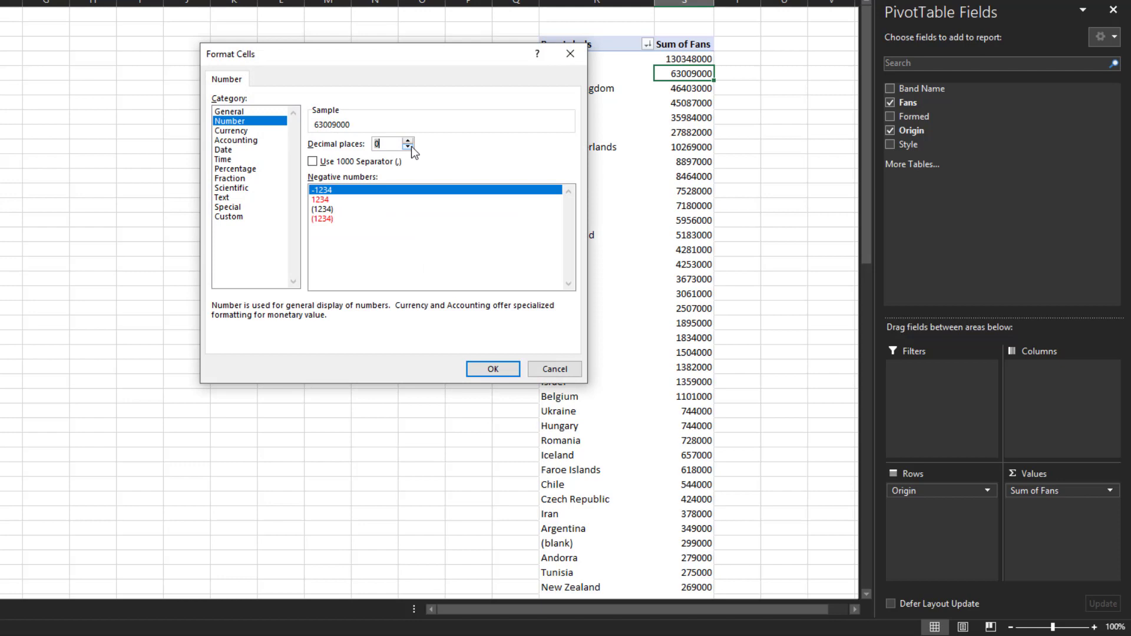
pyautogui.click(312, 162)
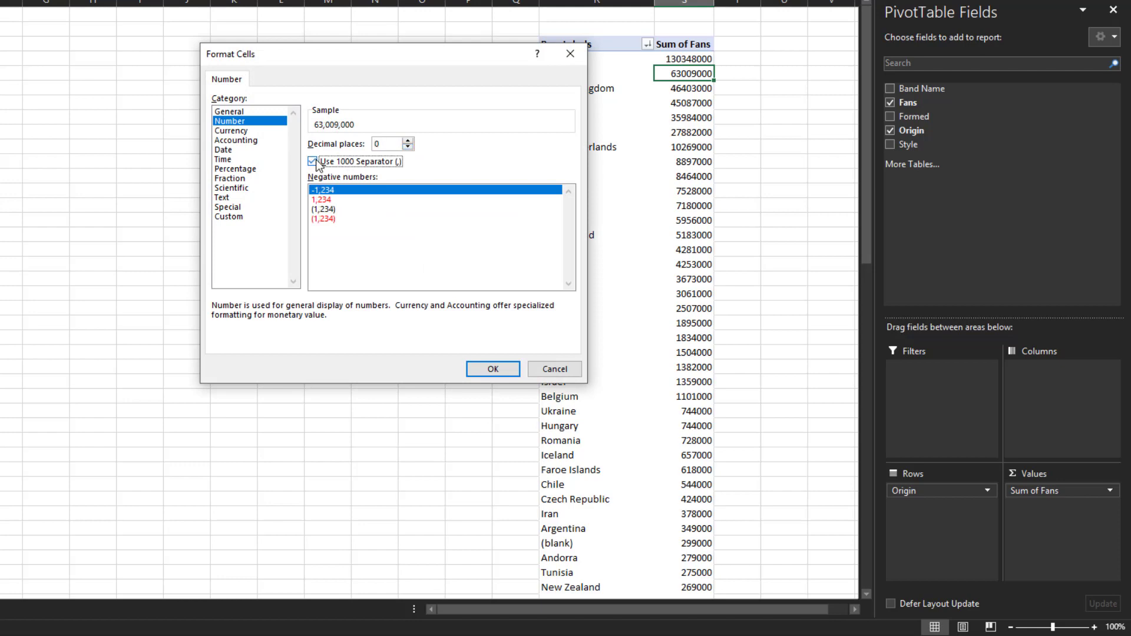
pyautogui.click(492, 370)
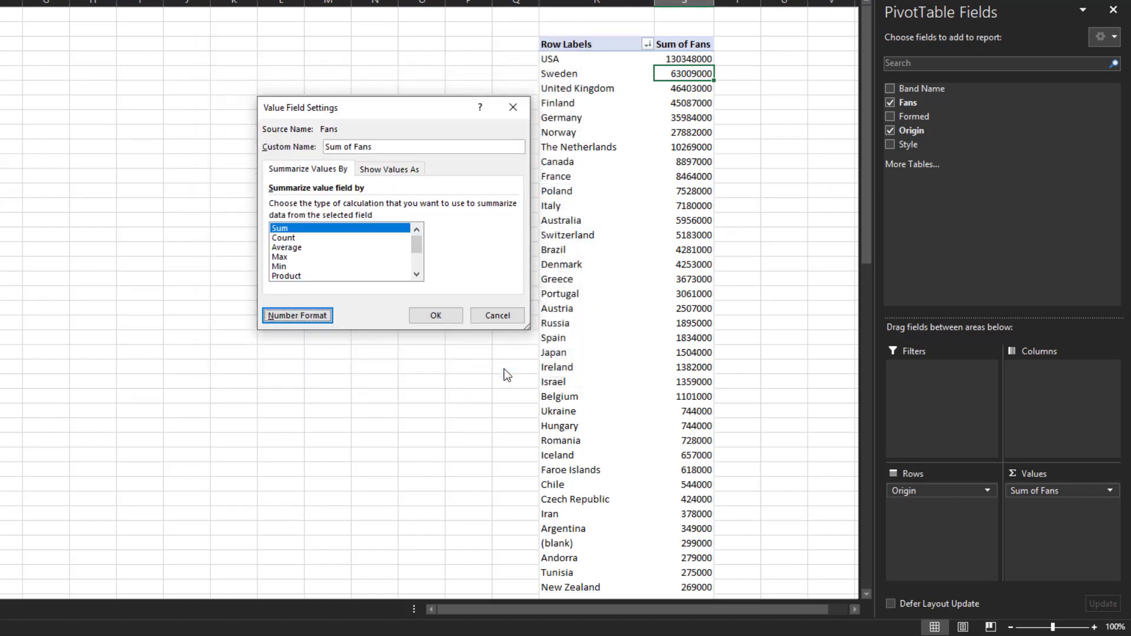
pyautogui.click(440, 313)
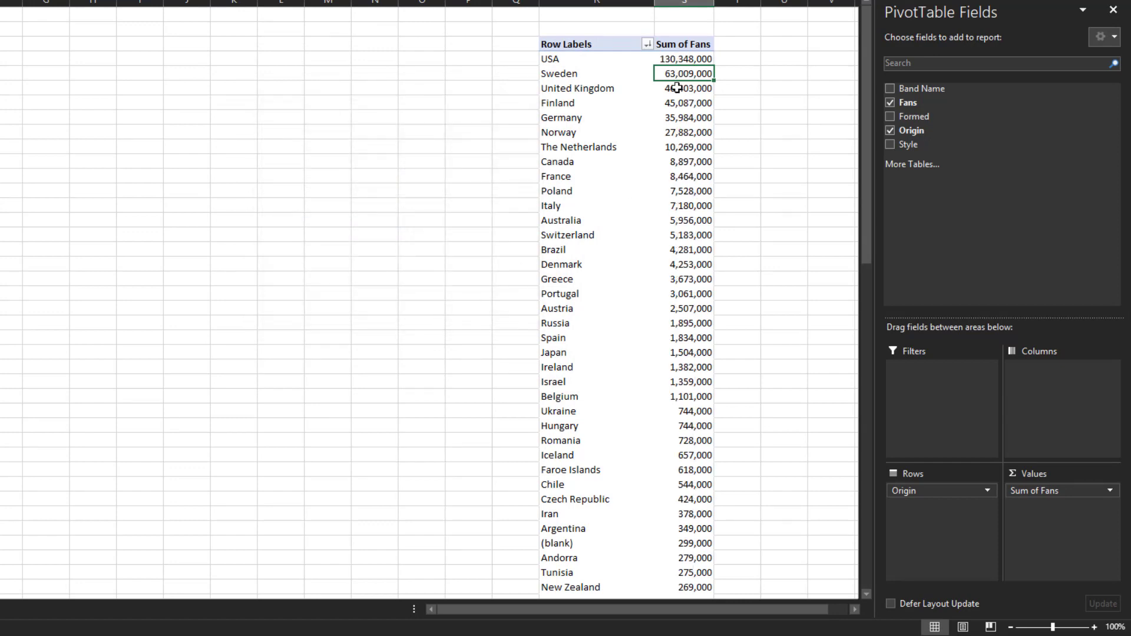
# Add Style as a report filter to the PivotTable.
pyautogui.moveTo(664, 89)
pyautogui.scroll(-20, 669, 189)
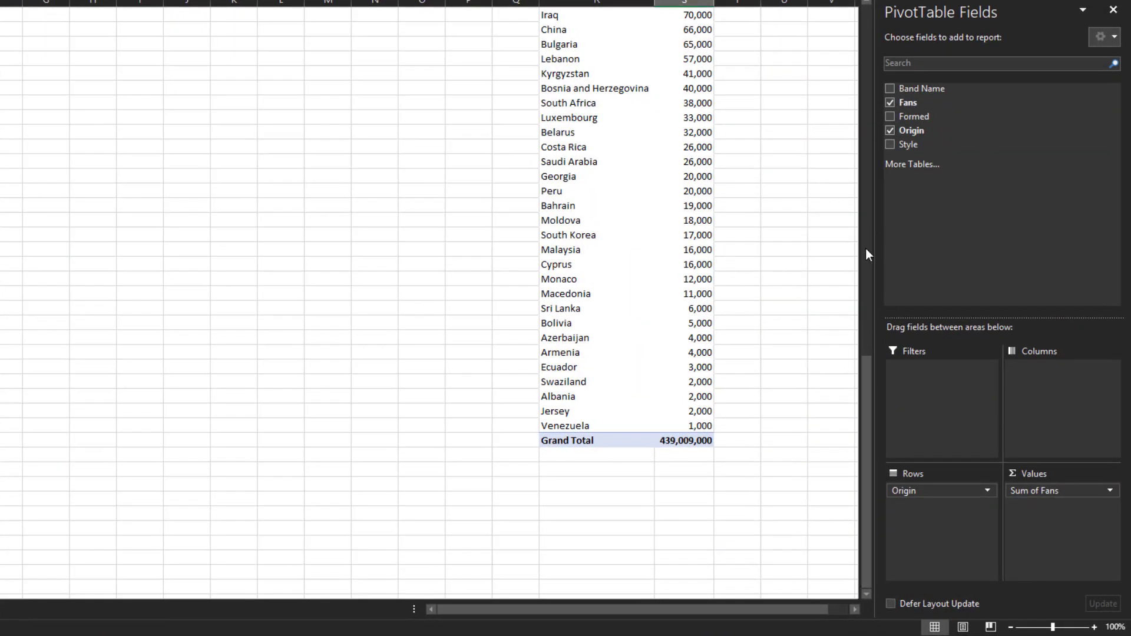
pyautogui.moveTo(868, 385); pyautogui.dragTo(873, 21)
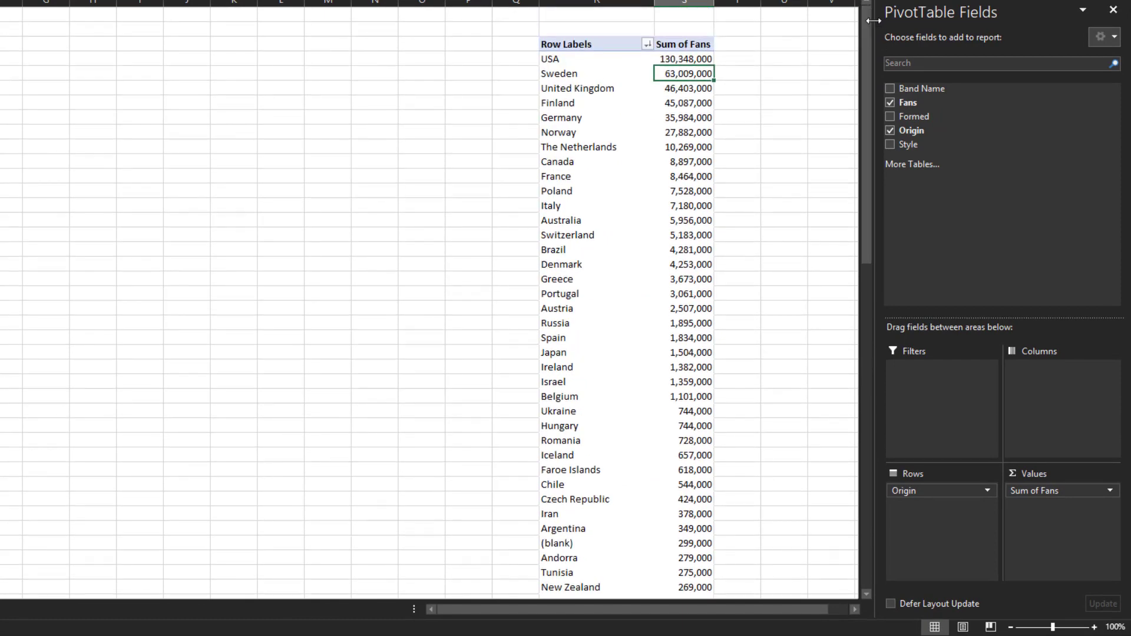
pyautogui.moveTo(663, 71)
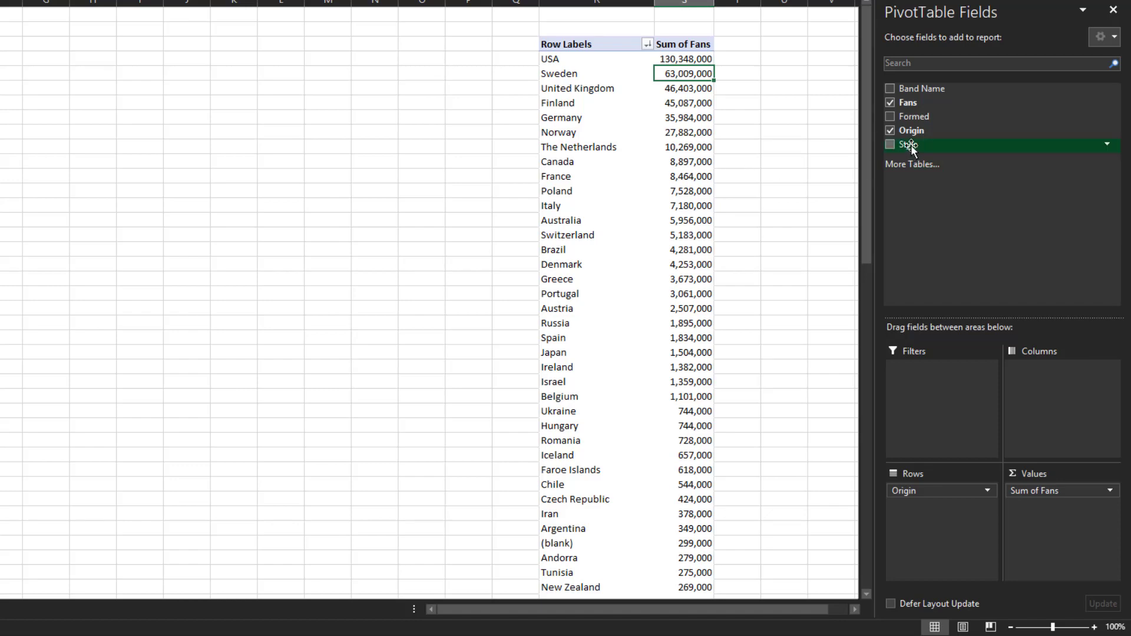
pyautogui.moveTo(952, 367); pyautogui.dragTo(948, 385)
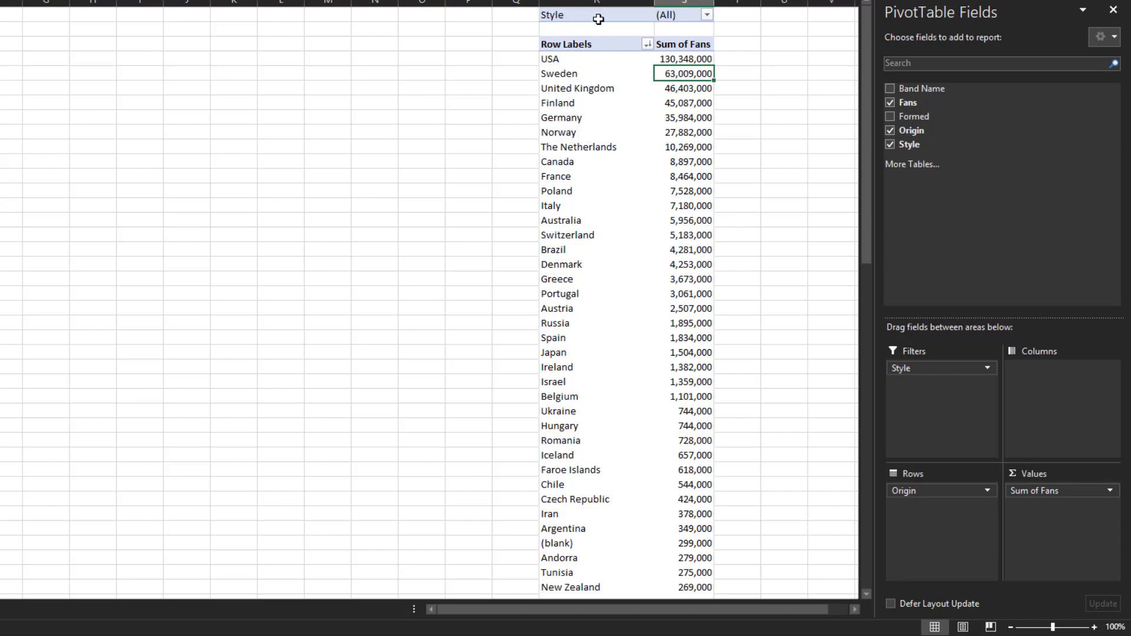
# Filter the PivotTable to the Alternative style.
pyautogui.click(706, 16)
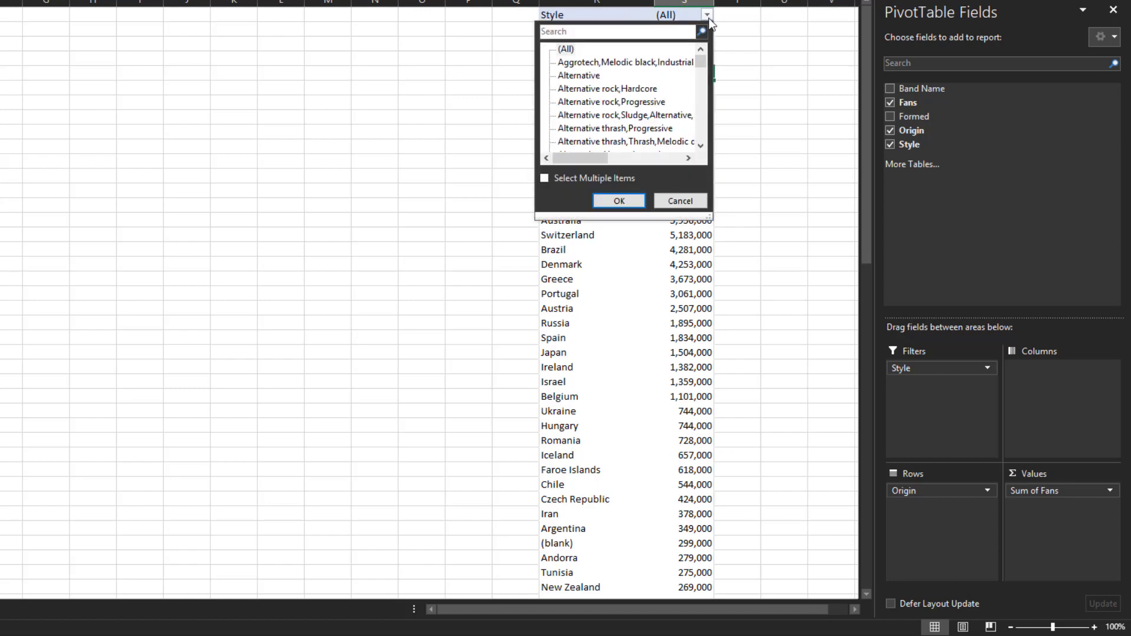
pyautogui.click(585, 77)
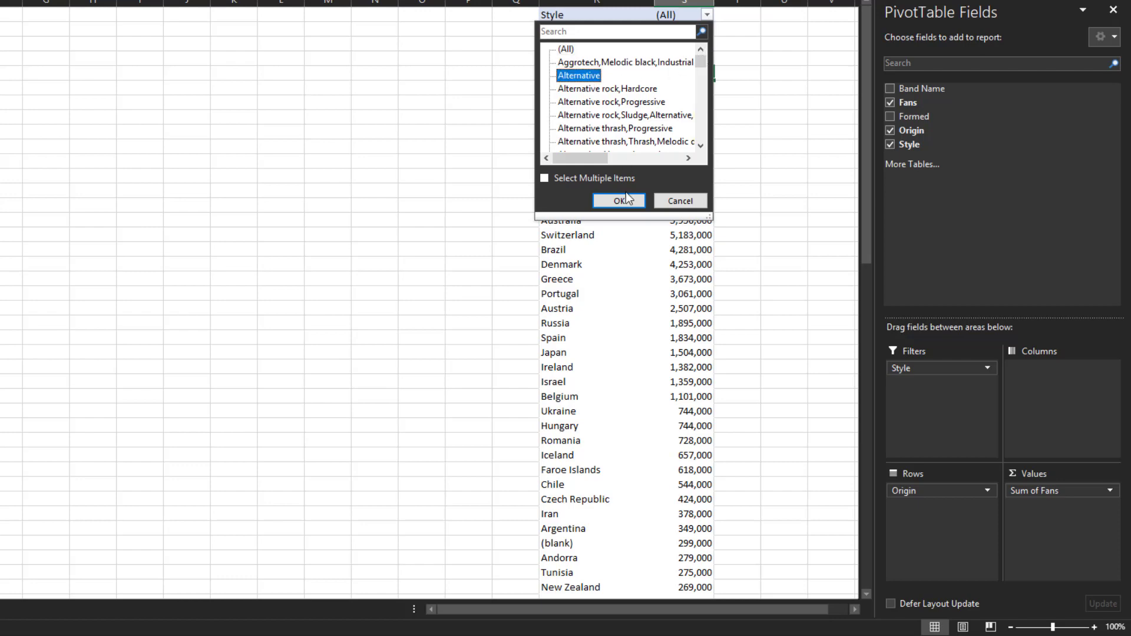
pyautogui.click(624, 200)
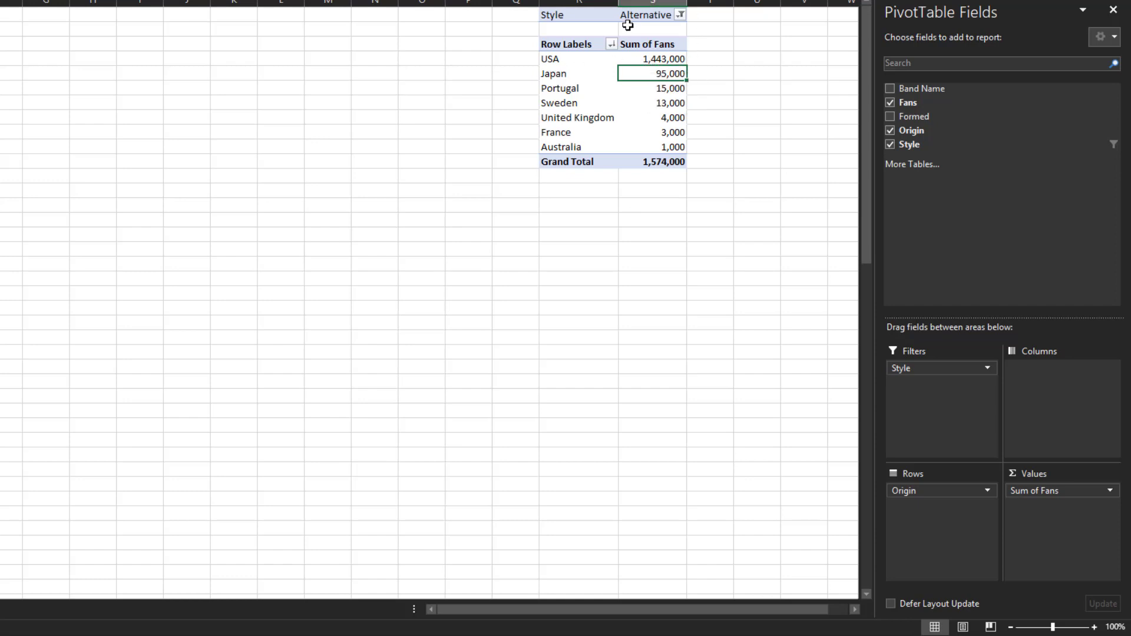
# Allow multiple items in the Style filter and add Heavy,Speed to the selected styles.
pyautogui.click(680, 15)
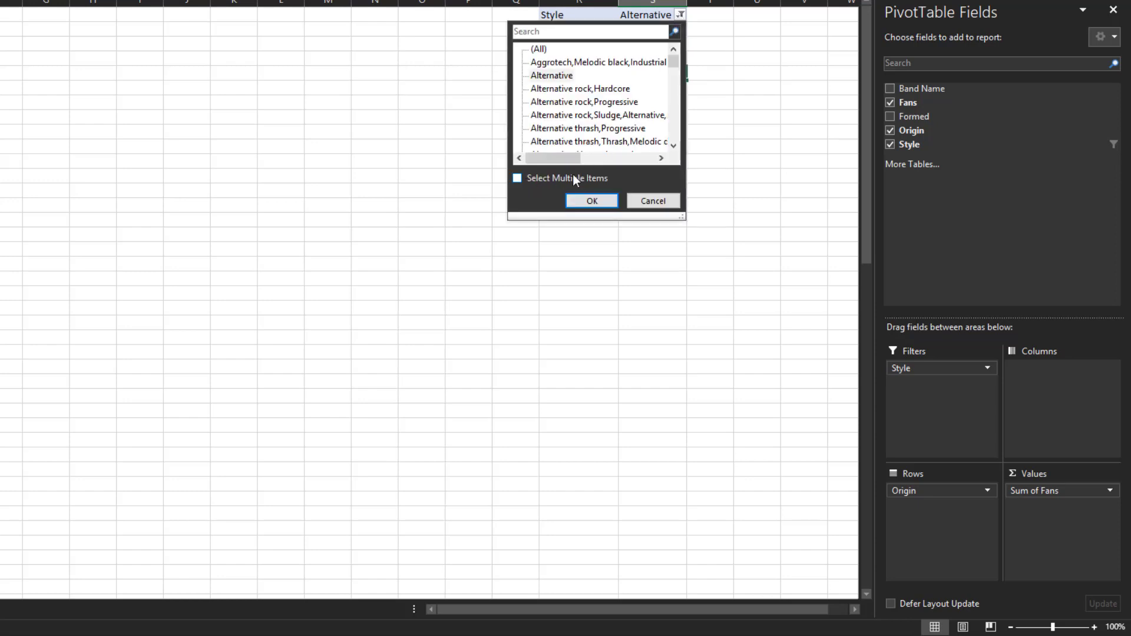
pyautogui.click(518, 178)
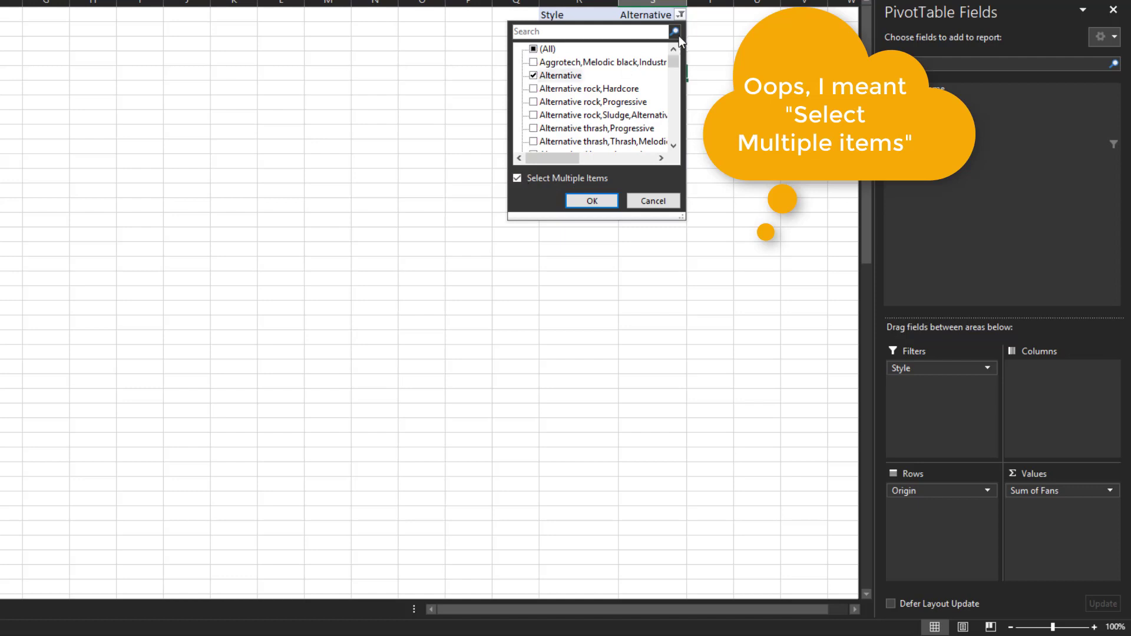
pyautogui.moveTo(678, 69); pyautogui.dragTo(678, 102)
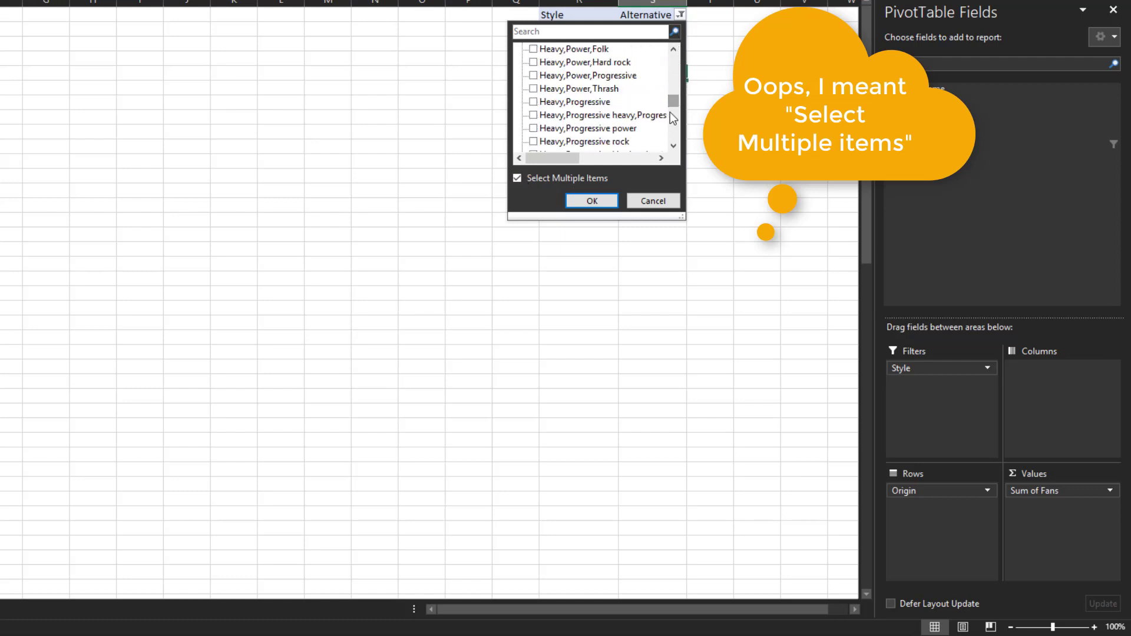
pyautogui.click(672, 124)
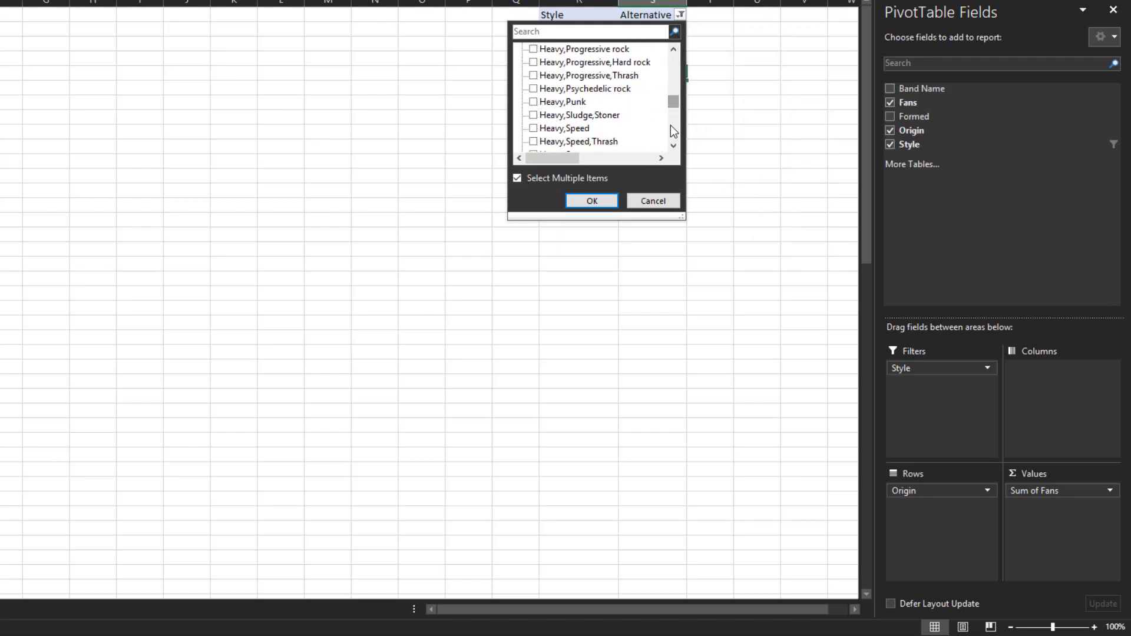
pyautogui.click(534, 129)
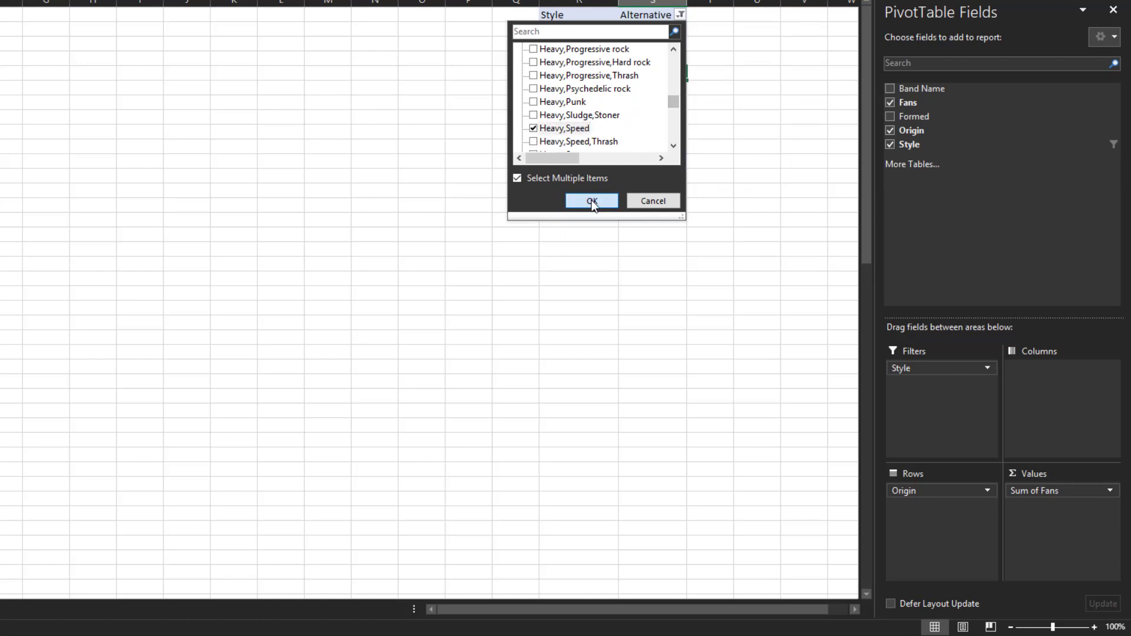
pyautogui.click(592, 201)
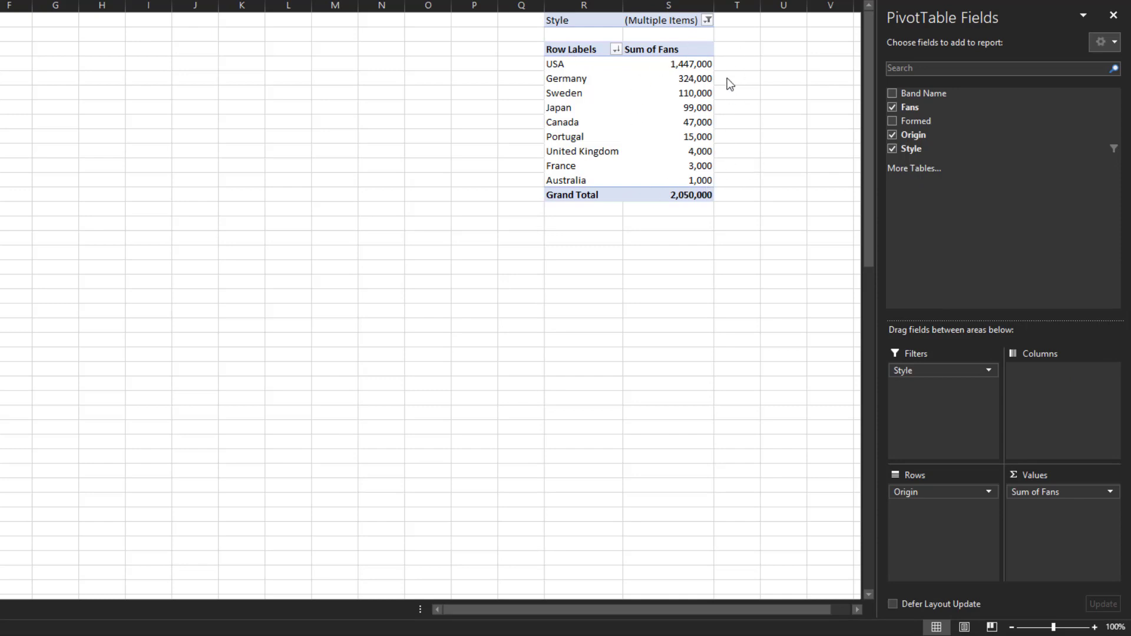
# Reset the PivotTable's Style filter to show all styles.
pyautogui.click(708, 20)
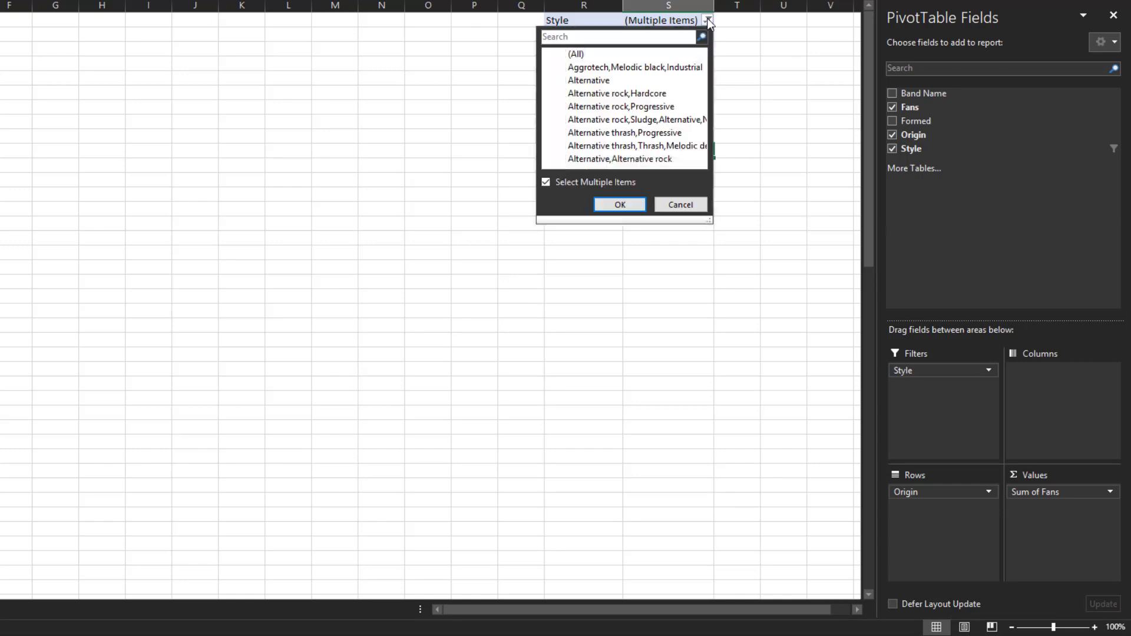
pyautogui.click(562, 54)
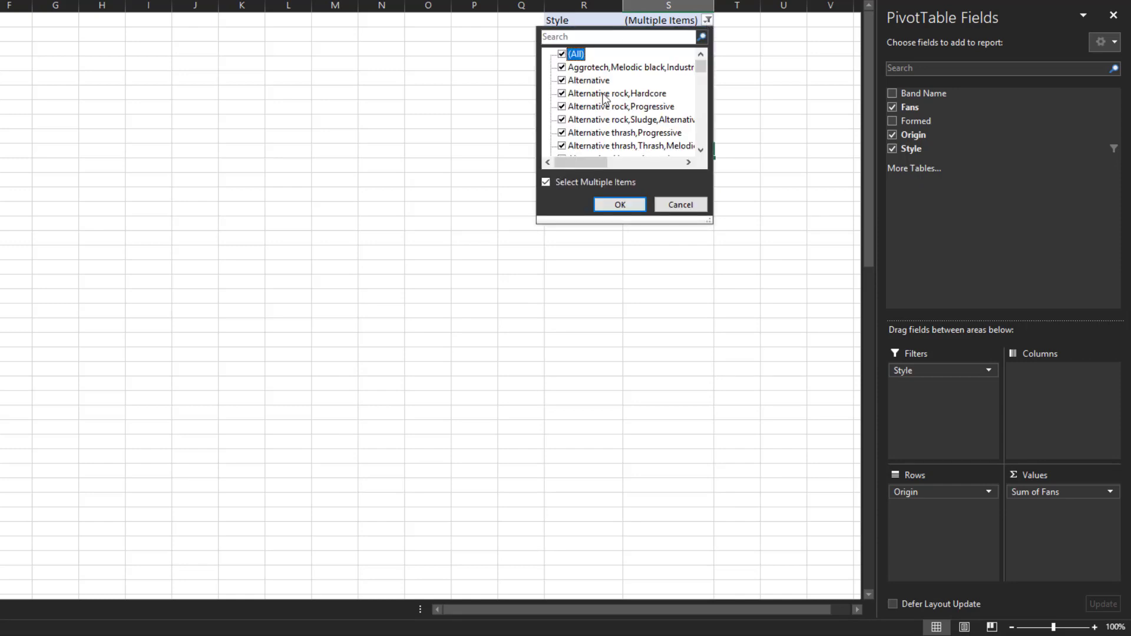
pyautogui.click(621, 201)
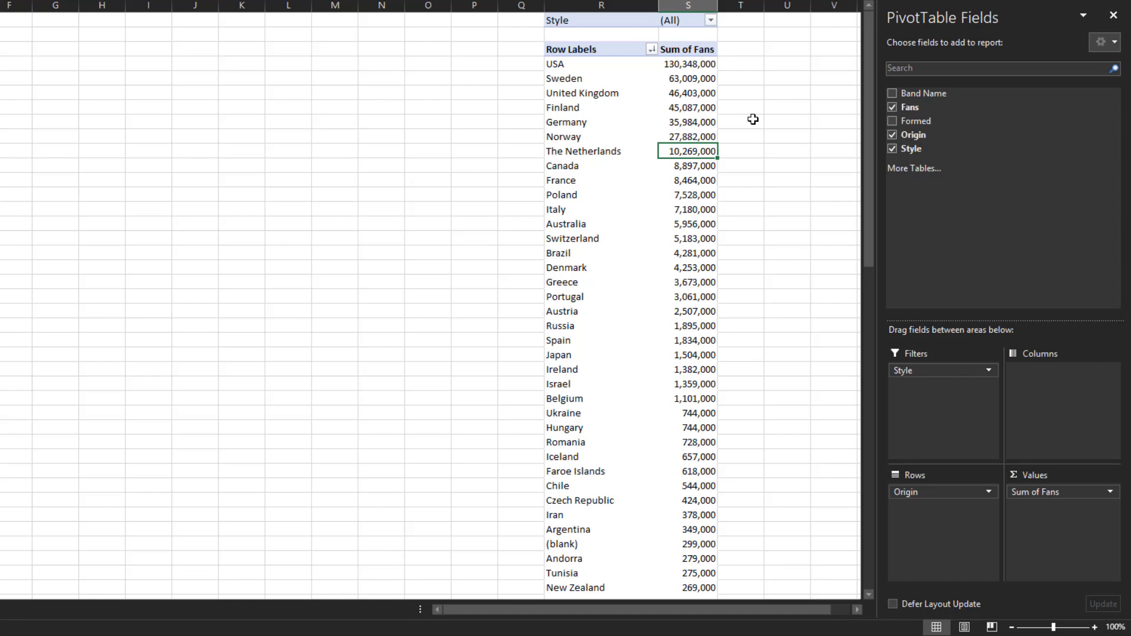
# Move the Style field from the PivotTable's report filters to its columns.
pyautogui.click(911, 371)
pyautogui.moveTo(907, 370); pyautogui.dragTo(1047, 415)
pyautogui.moveTo(1059, 404); pyautogui.dragTo(1059, 404)
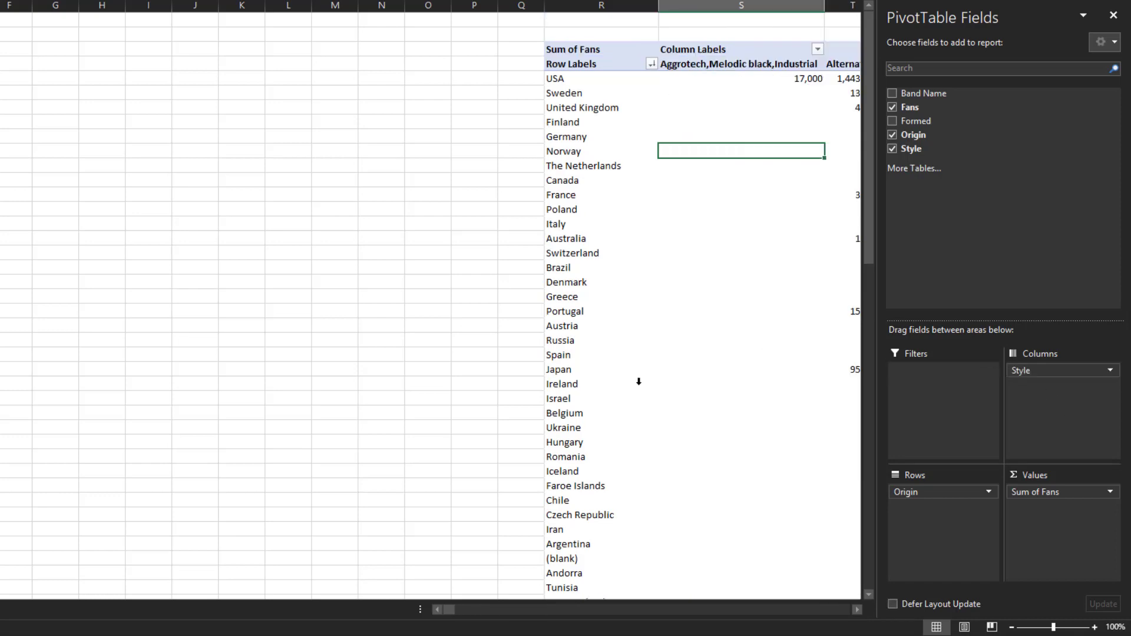
# Extract the source records behind the USA fan total for the Alternative style onto a new sheet.
pyautogui.moveTo(858, 610); pyautogui.dragTo(858, 609)
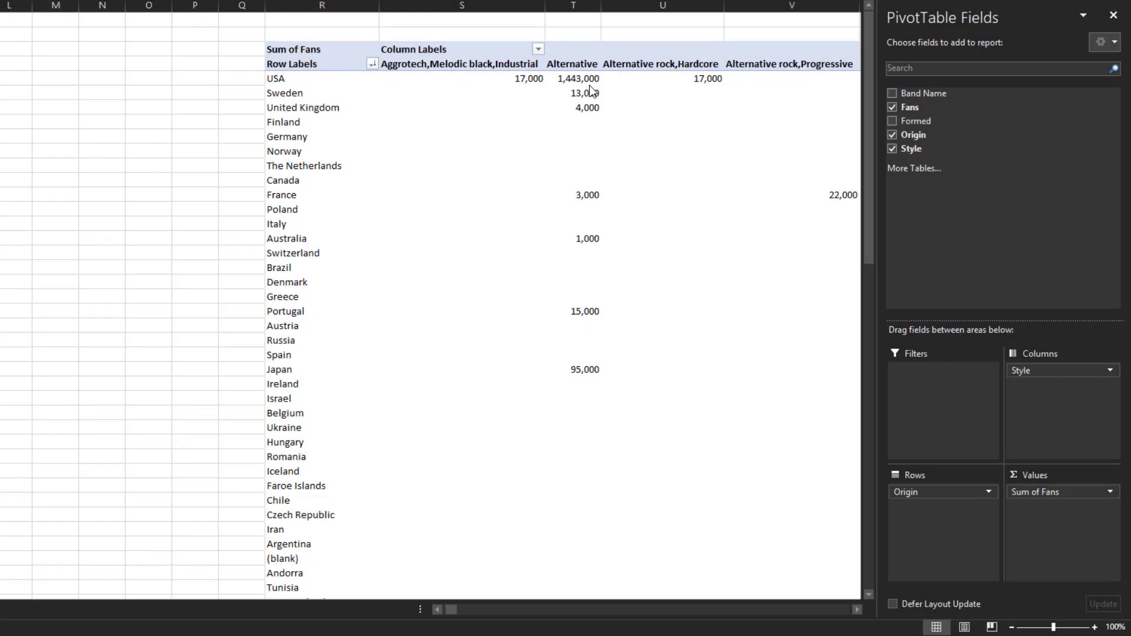
pyautogui.click(590, 83)
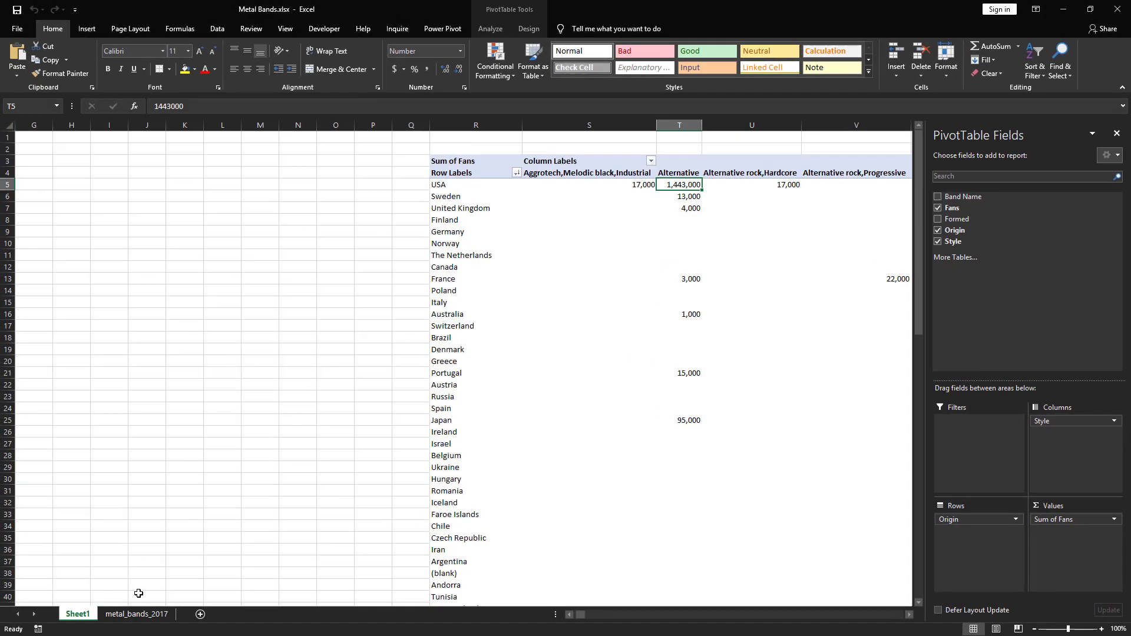
pyautogui.click(140, 616)
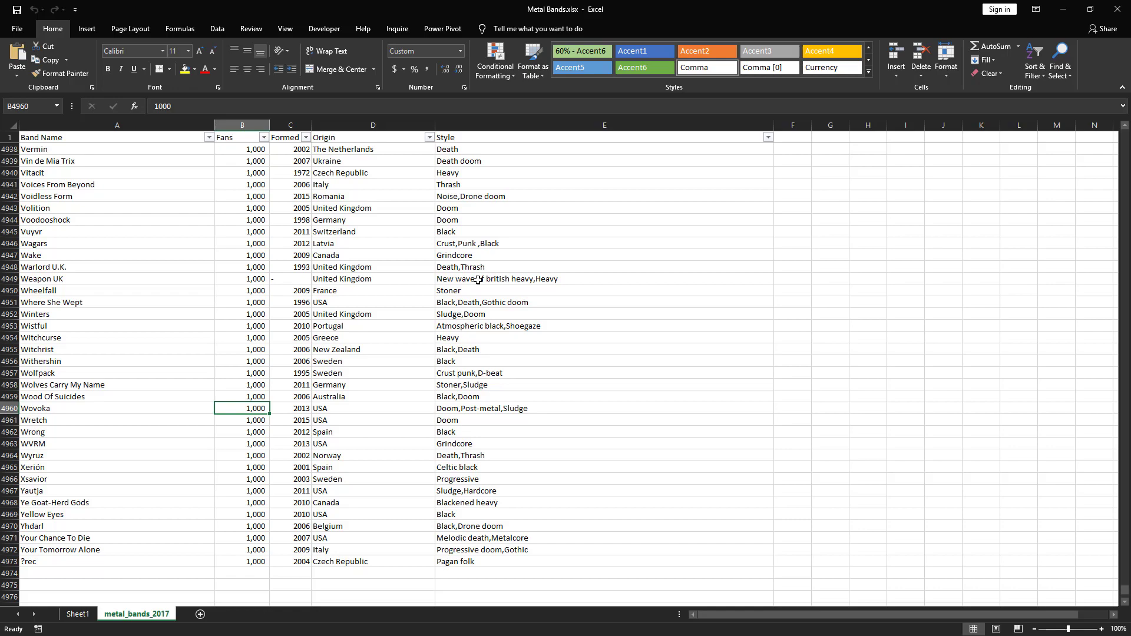
pyautogui.click(83, 615)
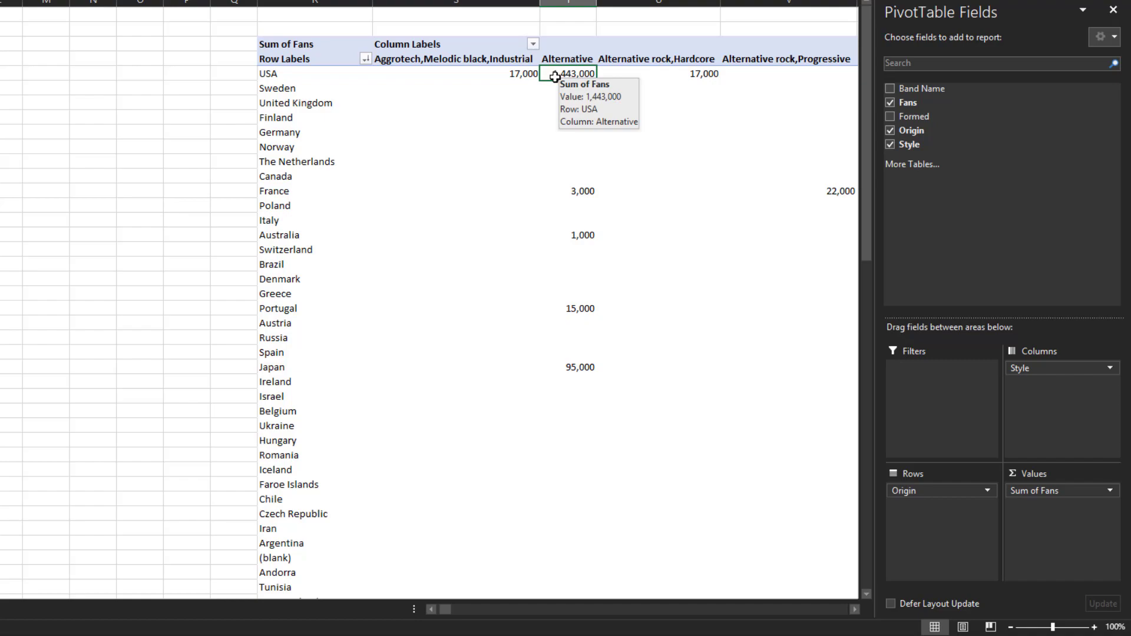
pyautogui.doubleClick(556, 76)
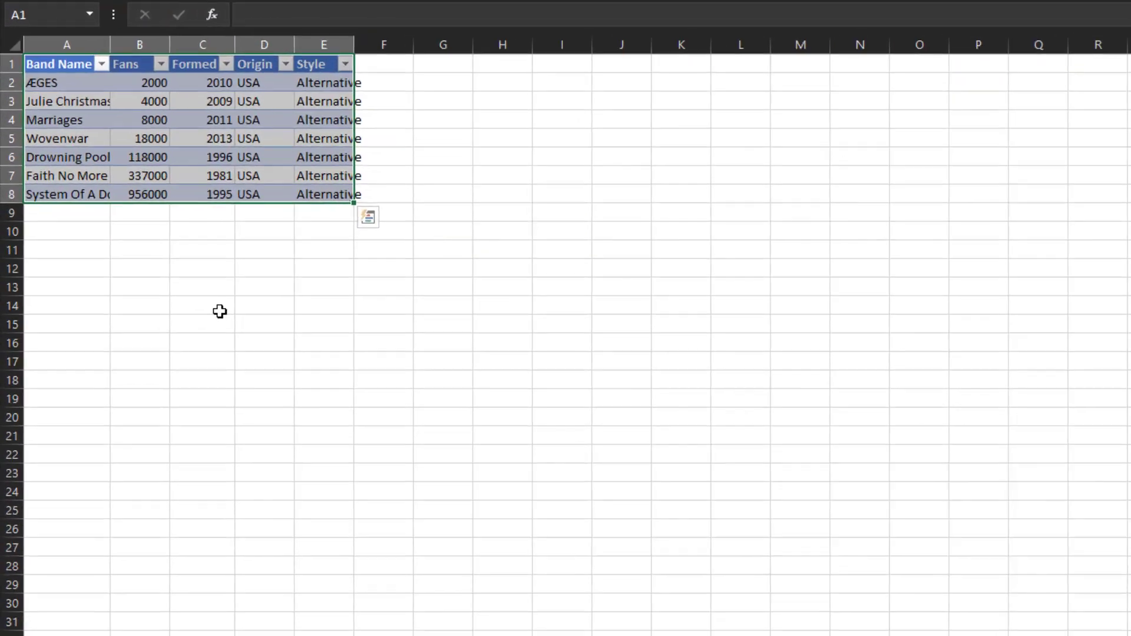
# Review the columns of the extracted USA Alternative band records, including Band Name, Fans and Origin.
pyautogui.click(167, 230)
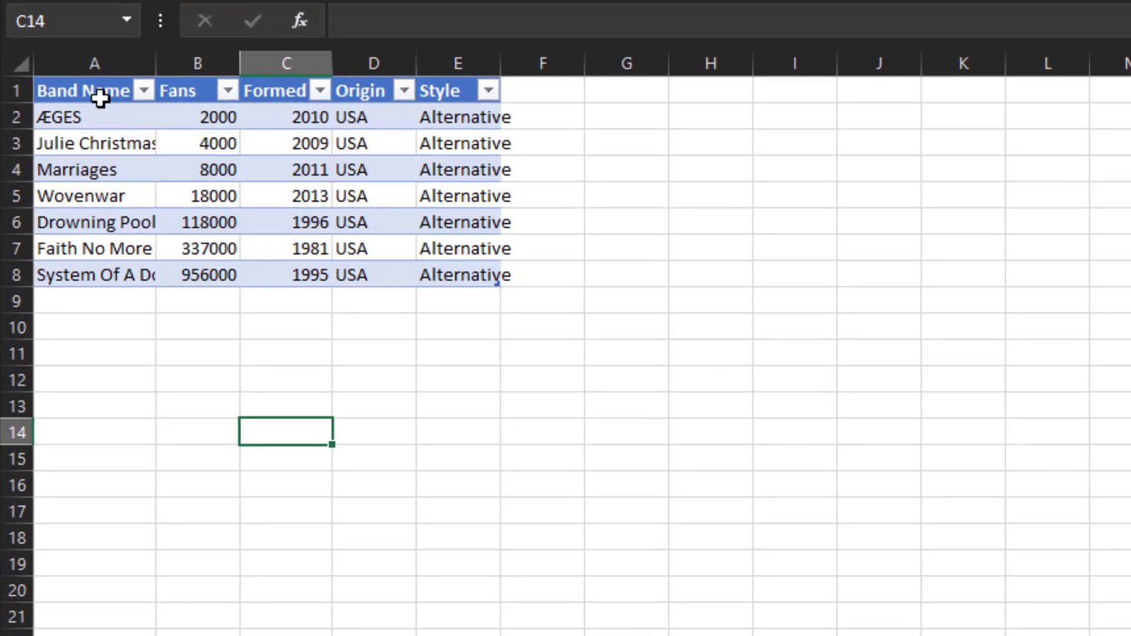
pyautogui.click(50, 31)
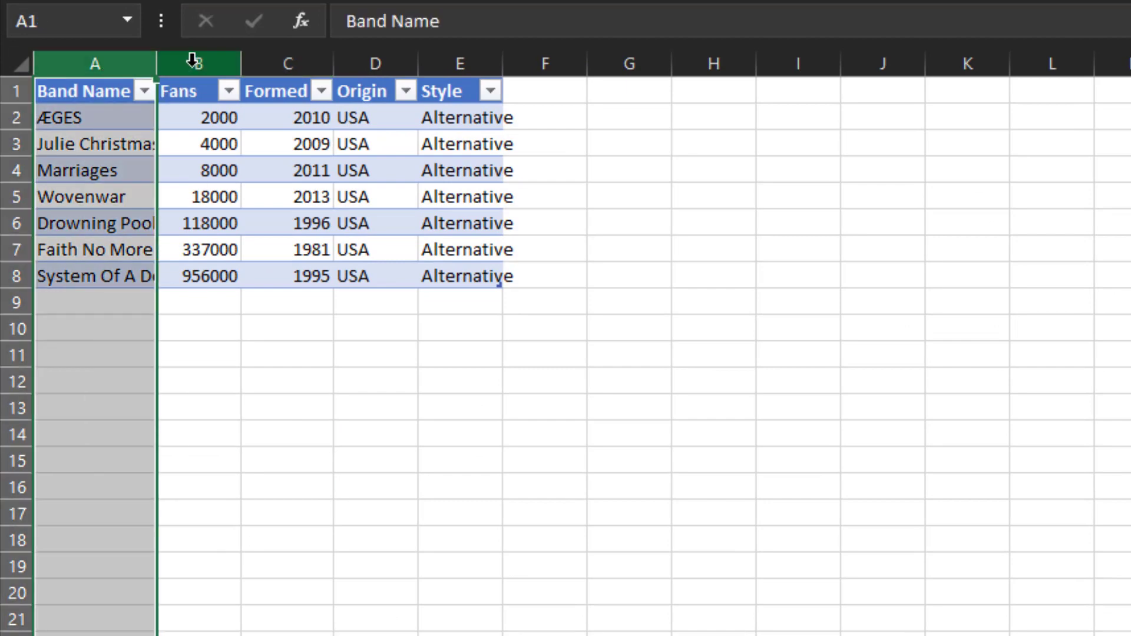
pyautogui.click(192, 64)
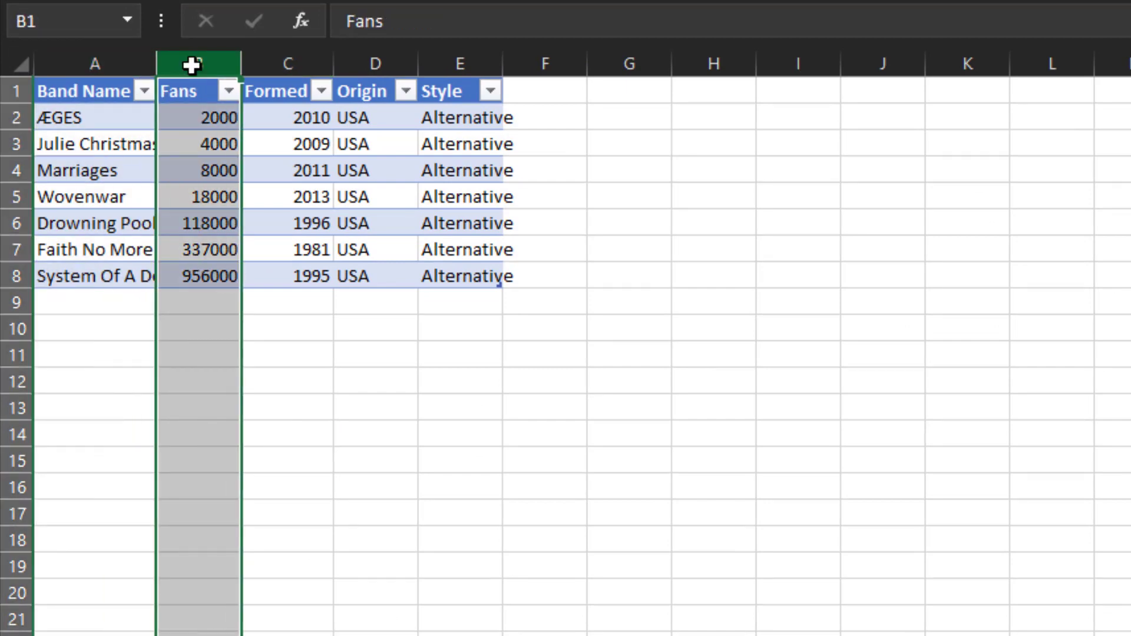
pyautogui.click(466, 63)
pyautogui.click(367, 55)
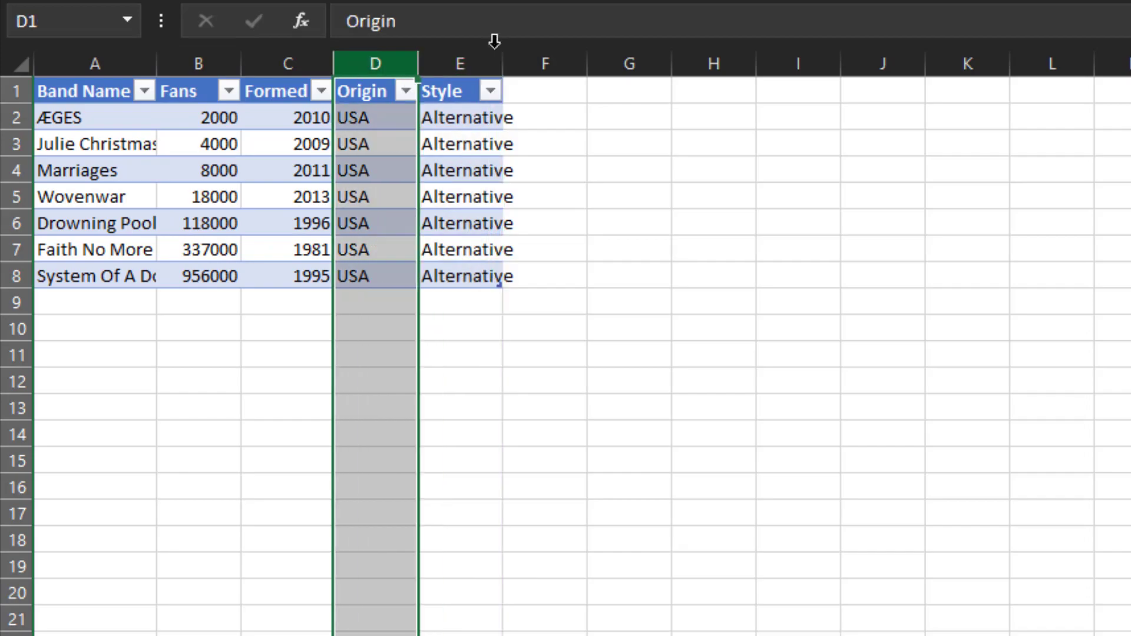